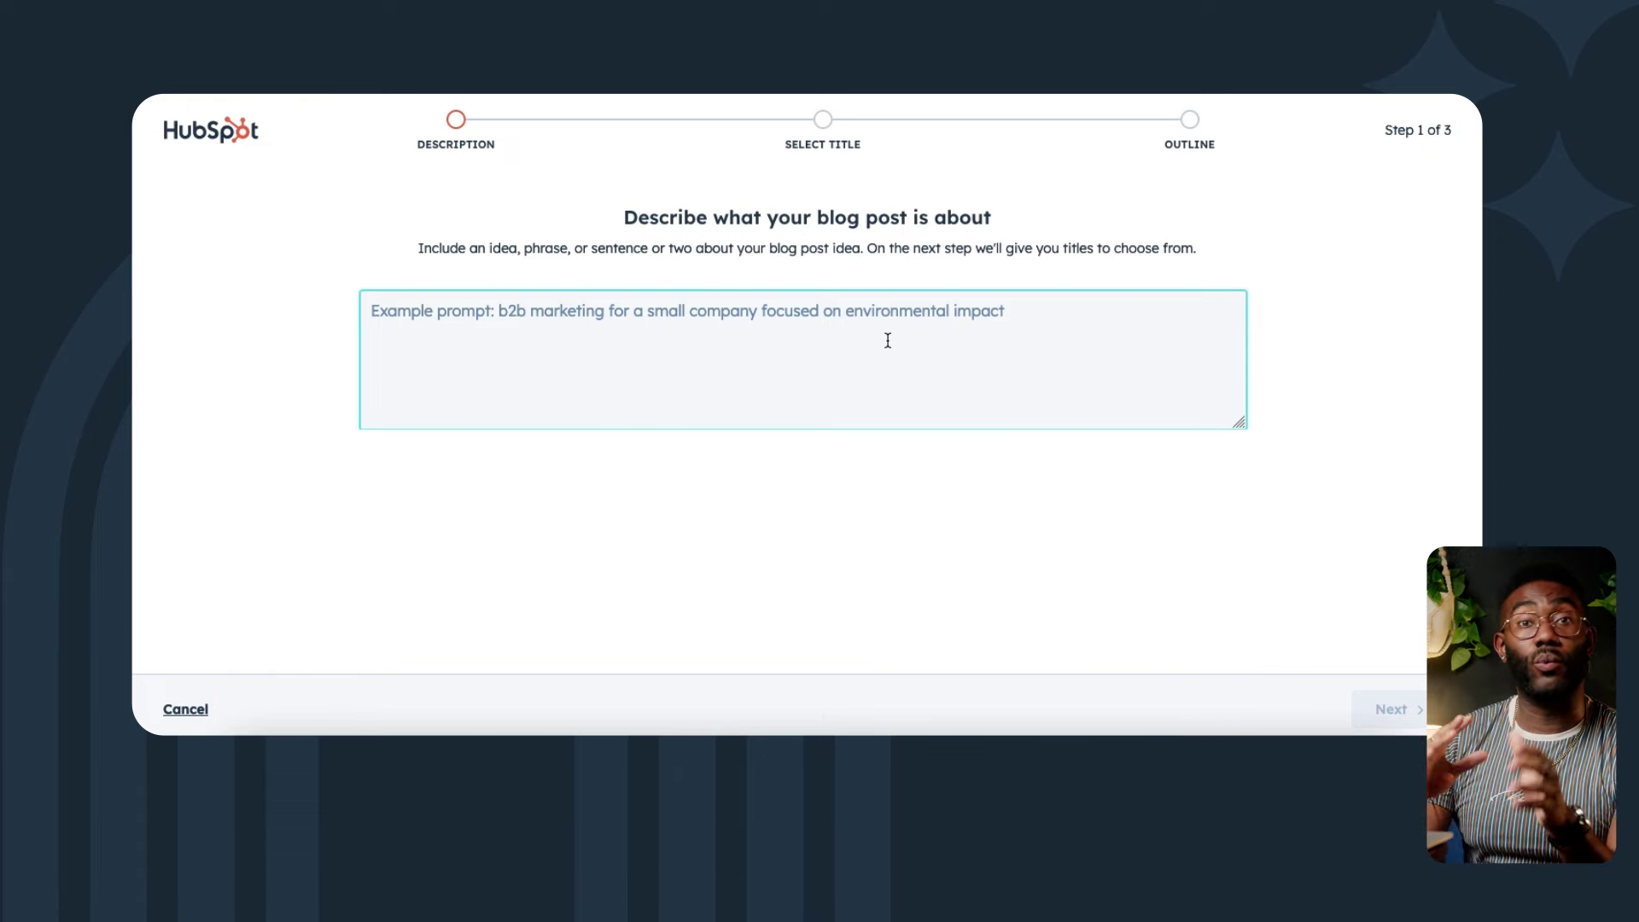
# - Generate 'Exploring the World of Coffee: A Global Infographic' from a coffee-around-the-world description and its five-header outline
pyautogui.write('di')
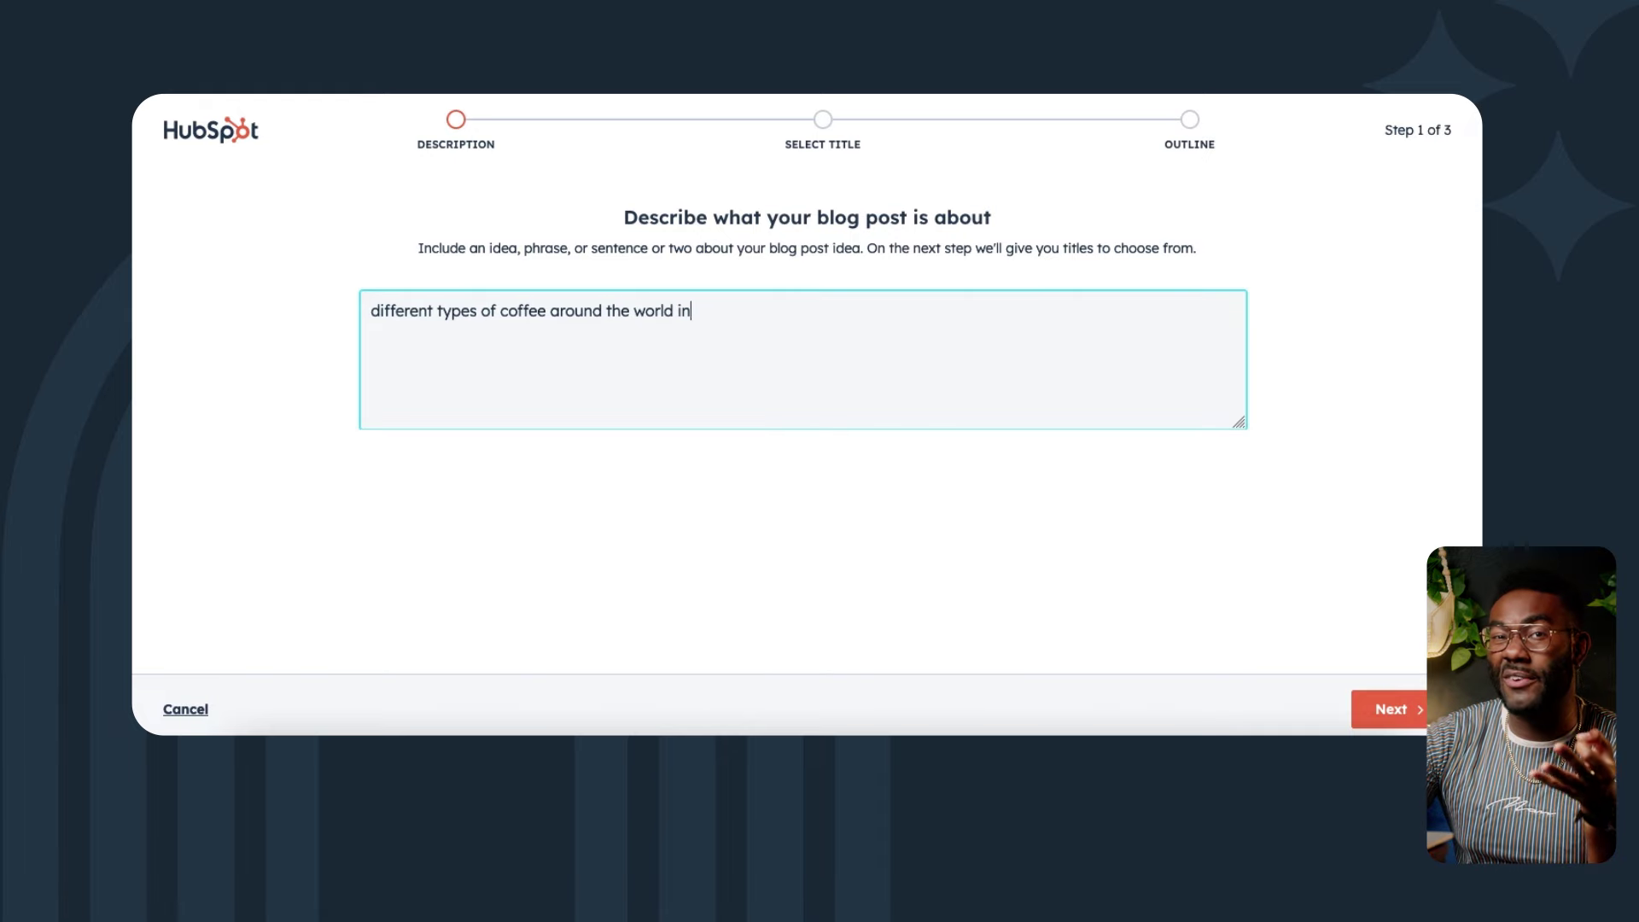
pyautogui.click(1381, 702)
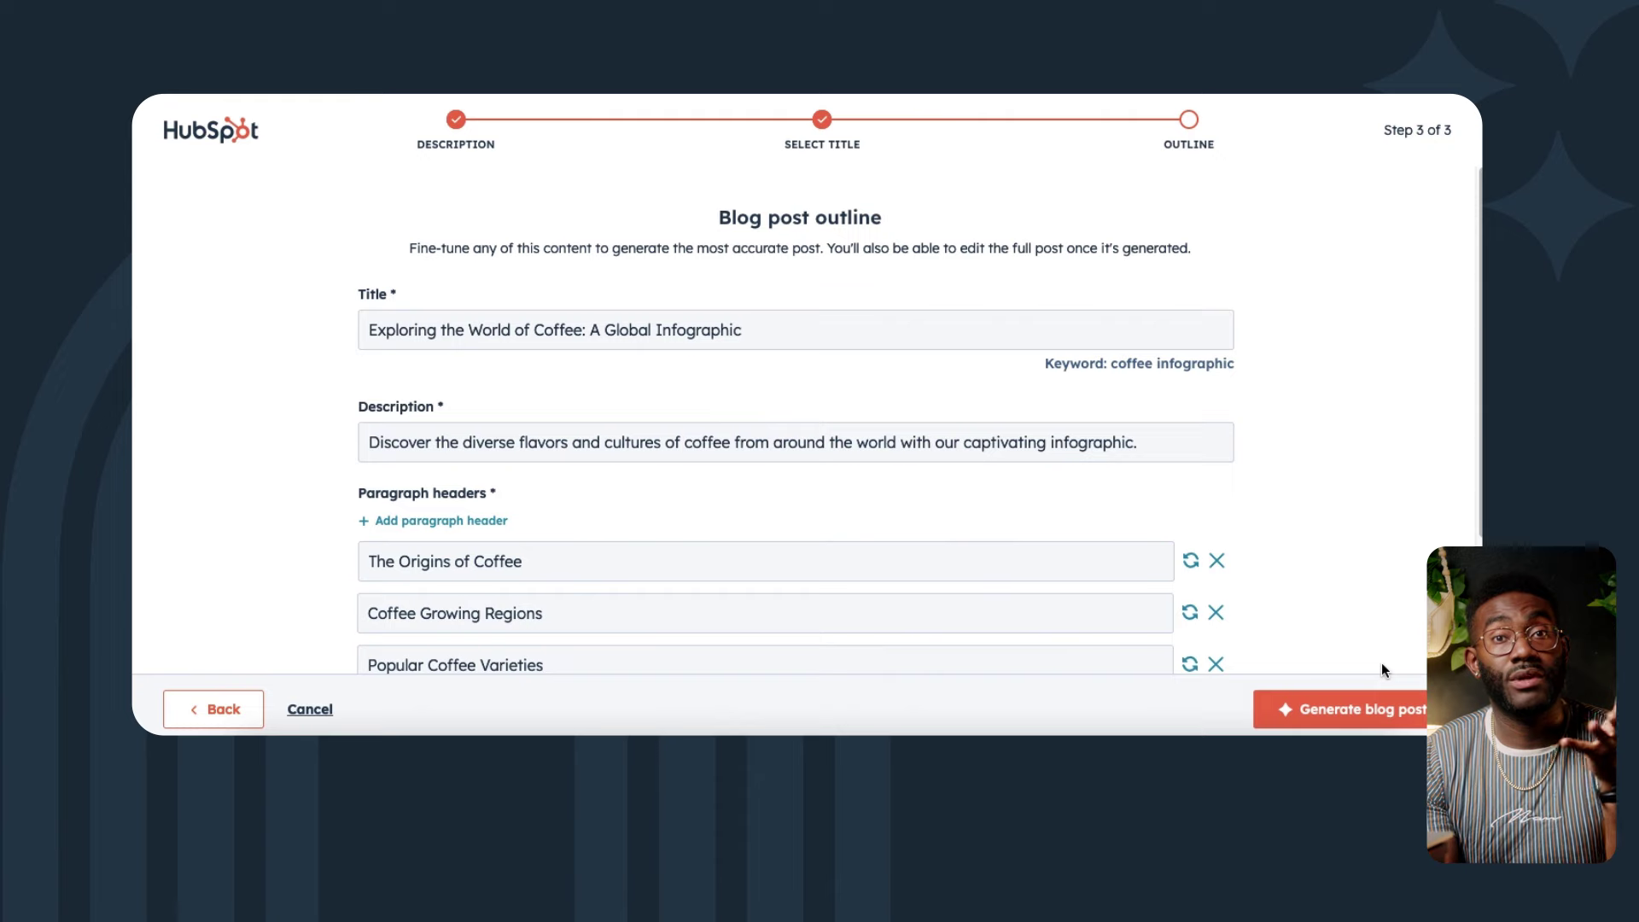
pyautogui.scroll(-2, 1381, 663)
pyautogui.scroll(-3, 1382, 661)
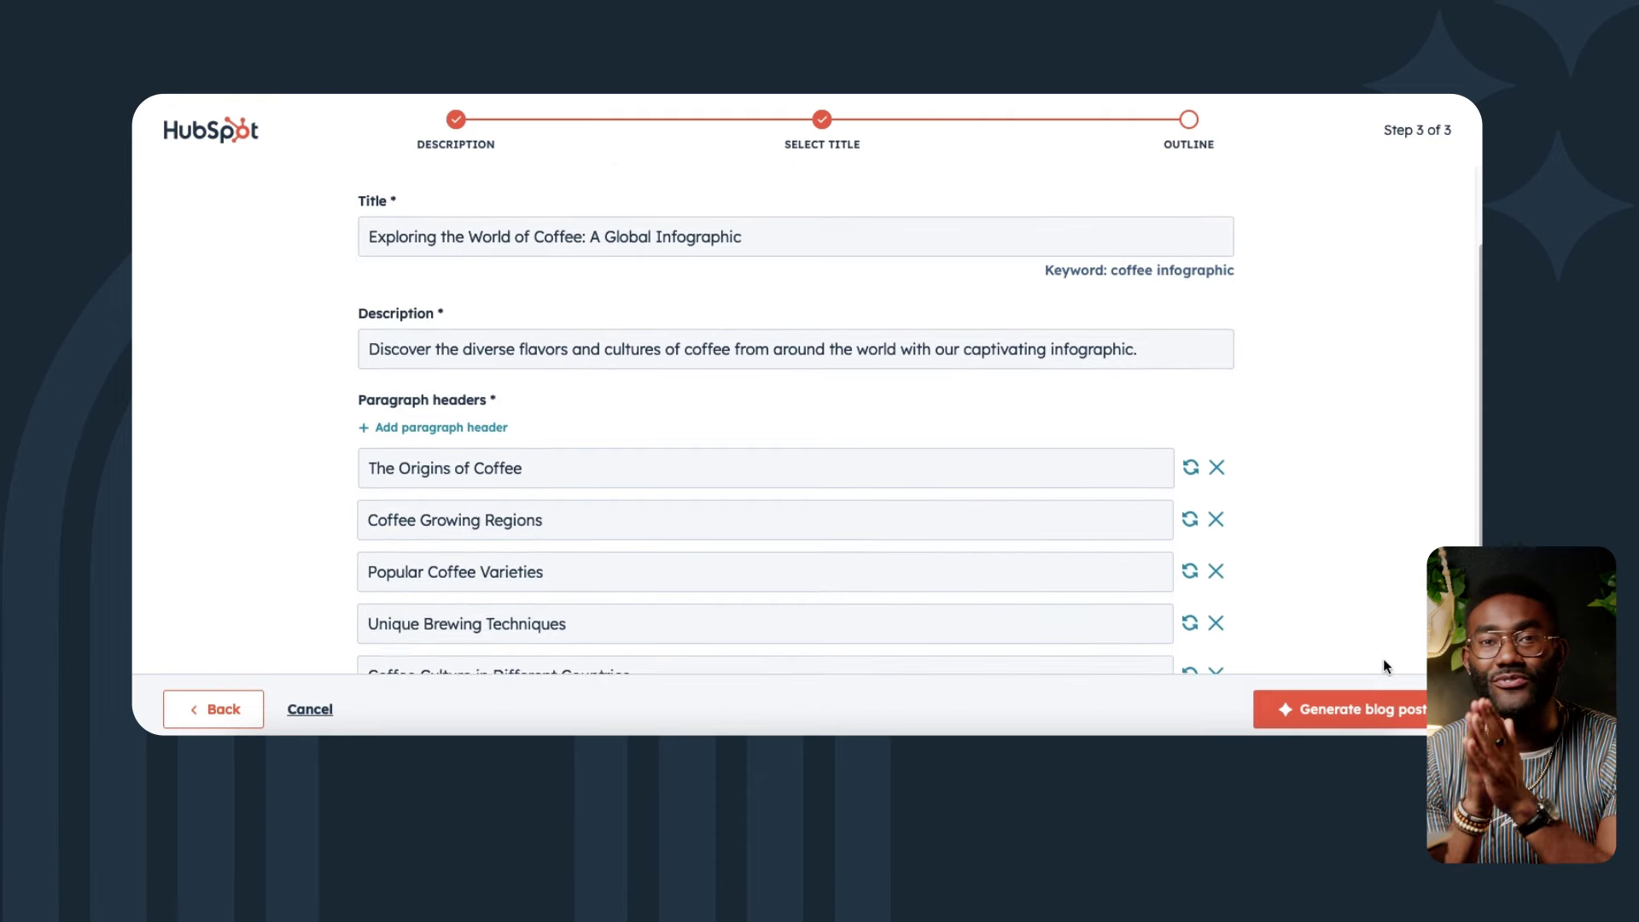
pyautogui.click(1389, 720)
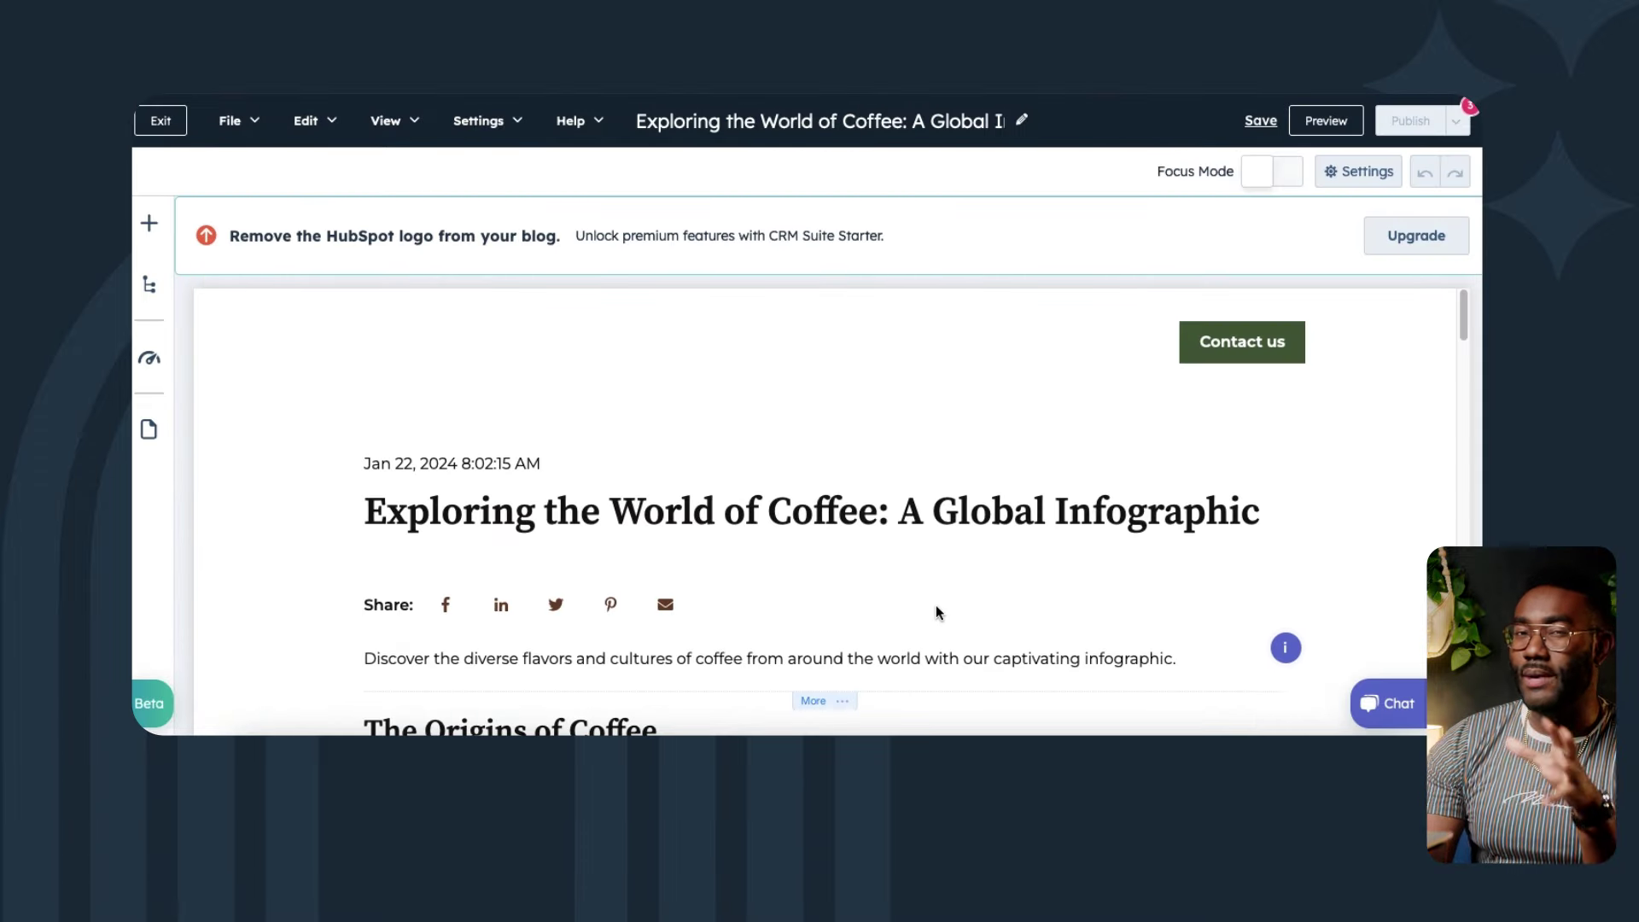
# - Scroll through the generated sections of the Exploring the World of Coffee post in the editor
pyautogui.scroll(-2, 935, 606)
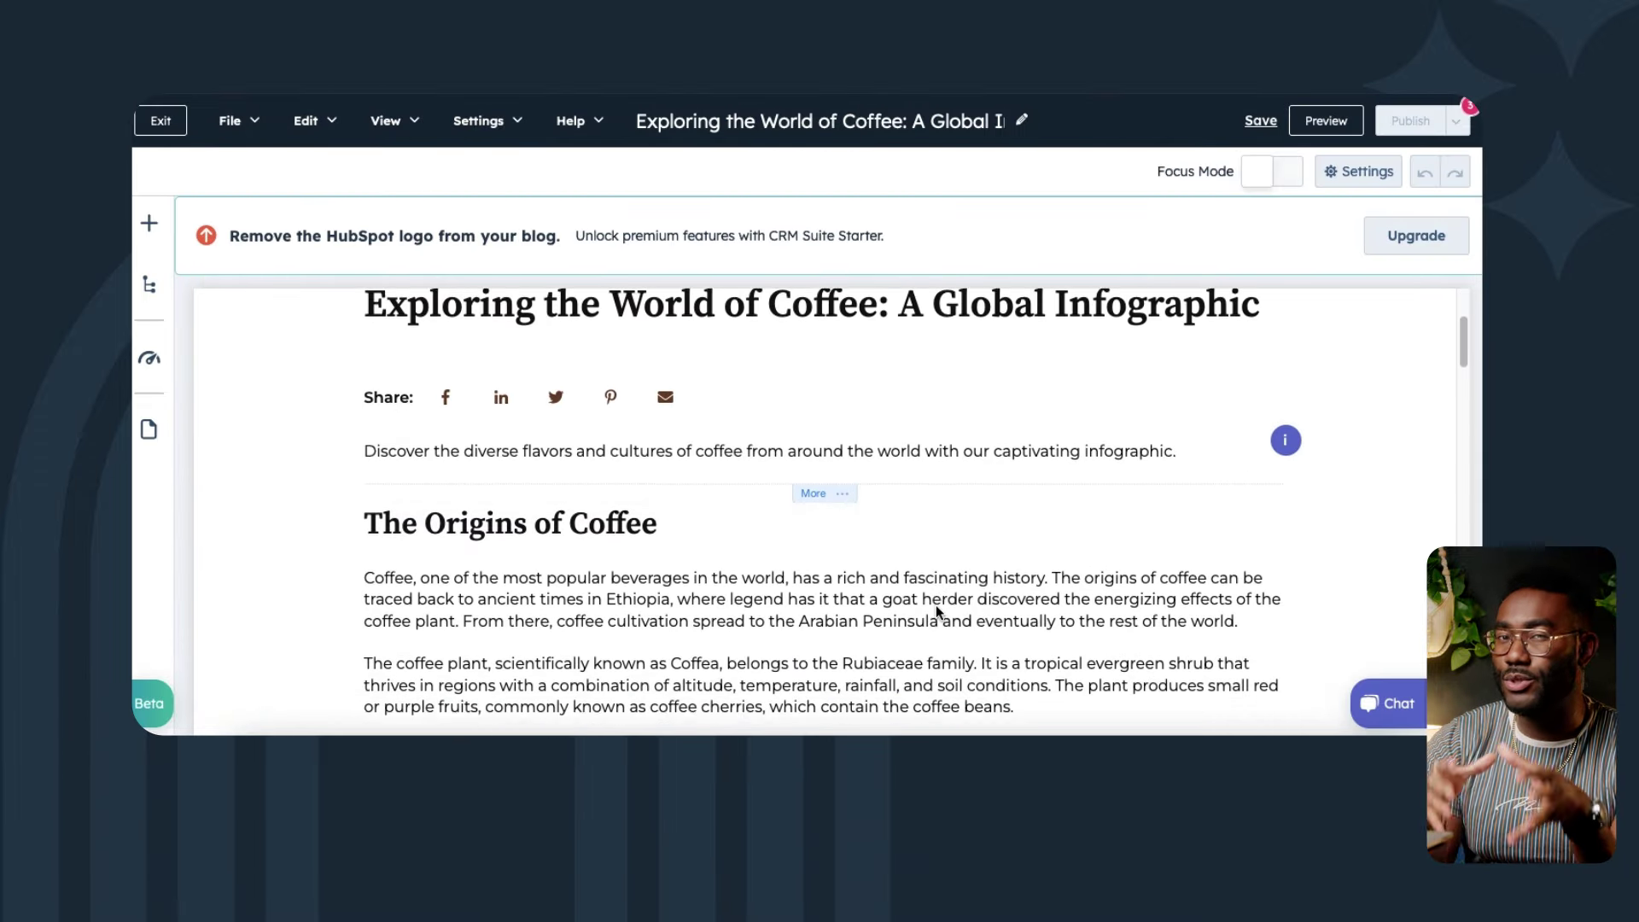
pyautogui.scroll(-5, 935, 604)
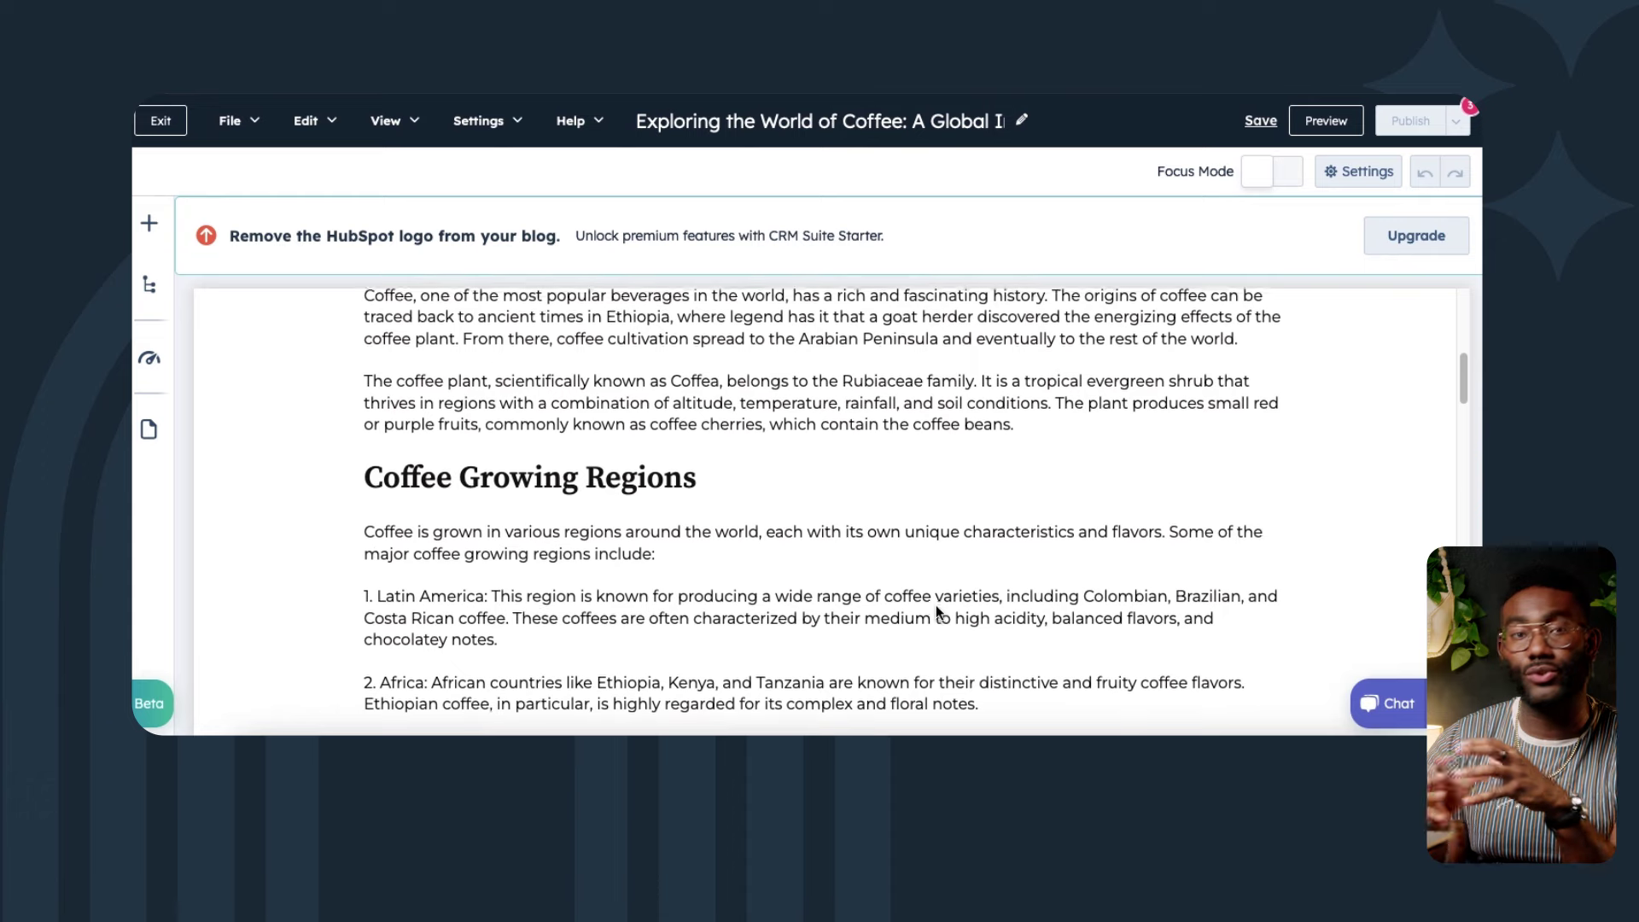
pyautogui.scroll(-2, 936, 604)
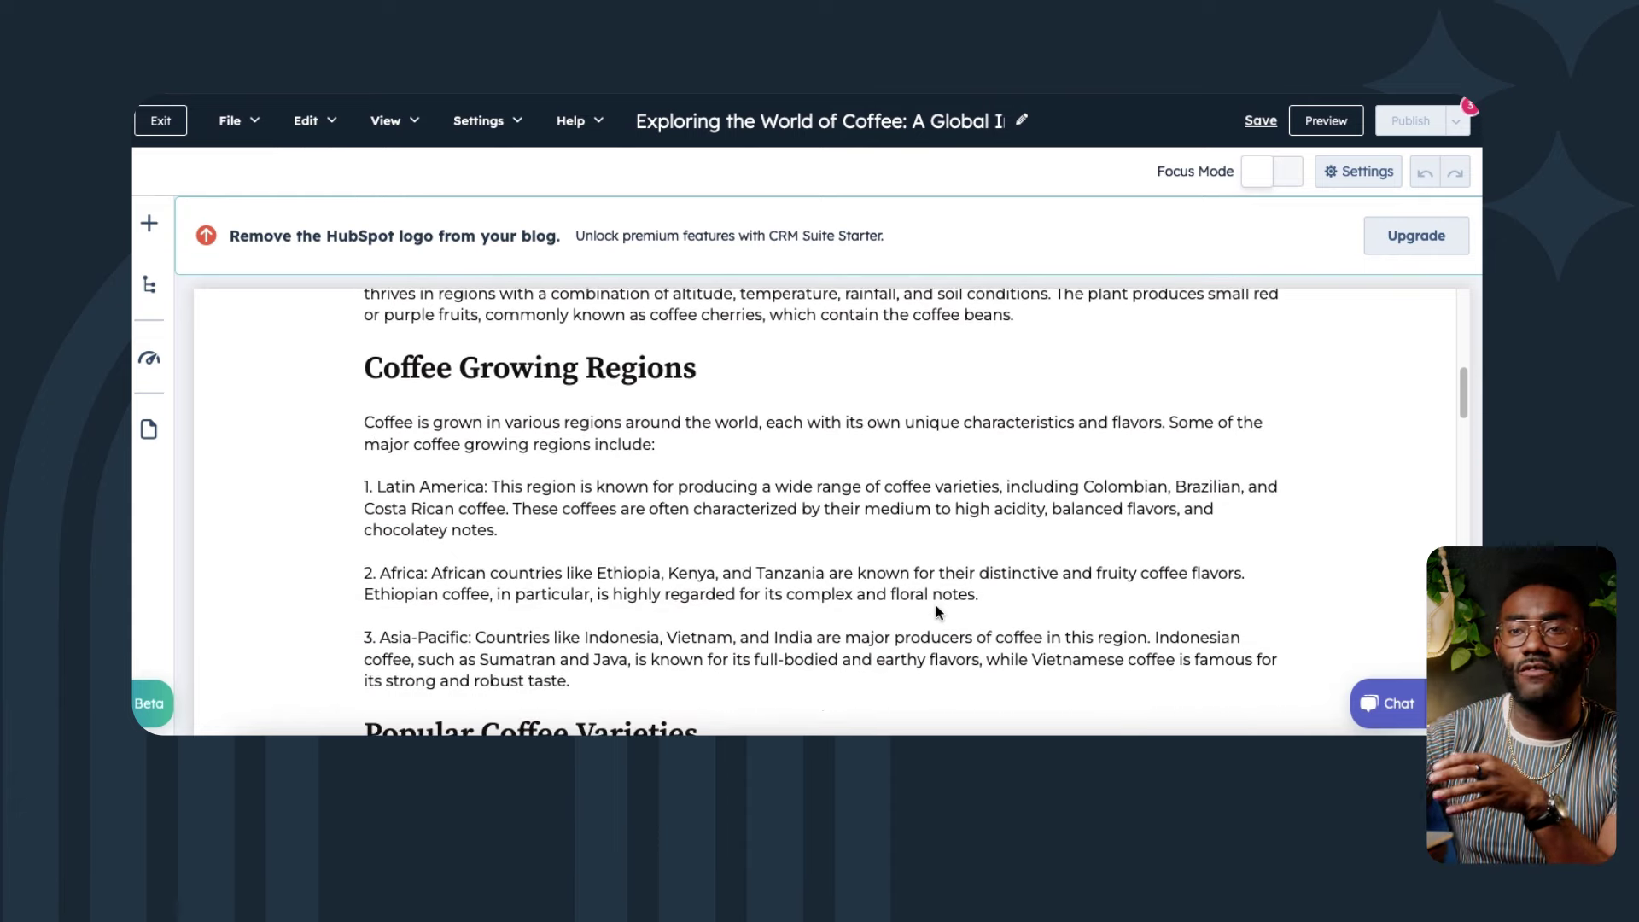
pyautogui.scroll(-4, 936, 605)
pyautogui.scroll(-5, 935, 606)
pyautogui.scroll(-2, 938, 615)
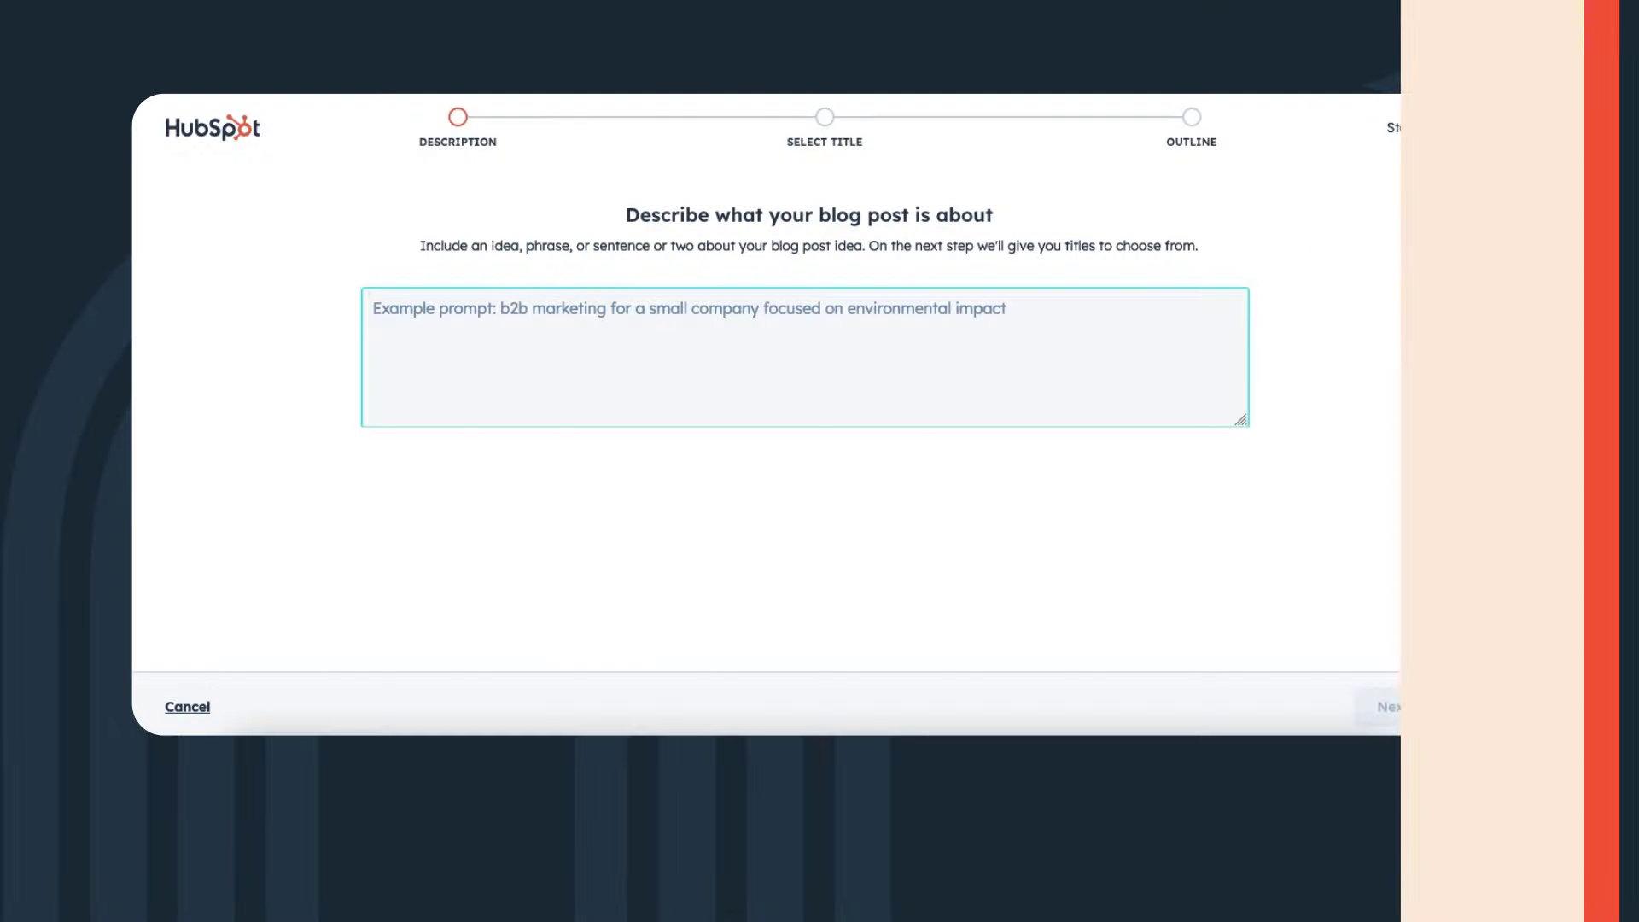
# - Describe a list of 8 interesting coffee recipes and pick the title '10 Creative Coffee Recipes to Try Today'
pyautogui.write('a')
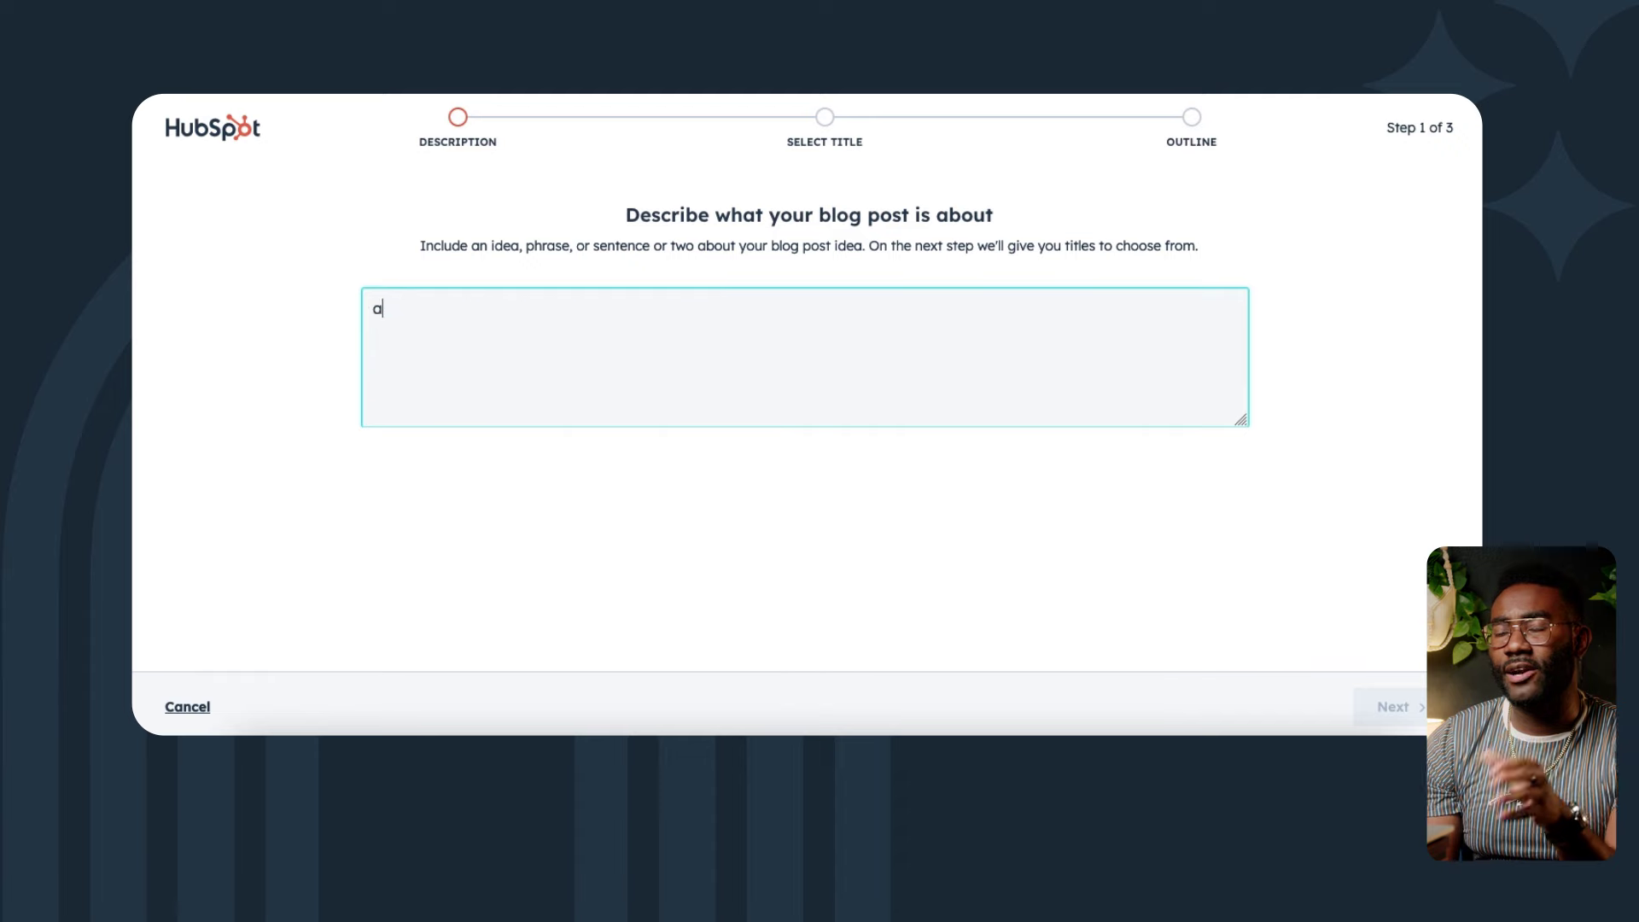
pyautogui.write(' list of 8 interesting coffee recipes')
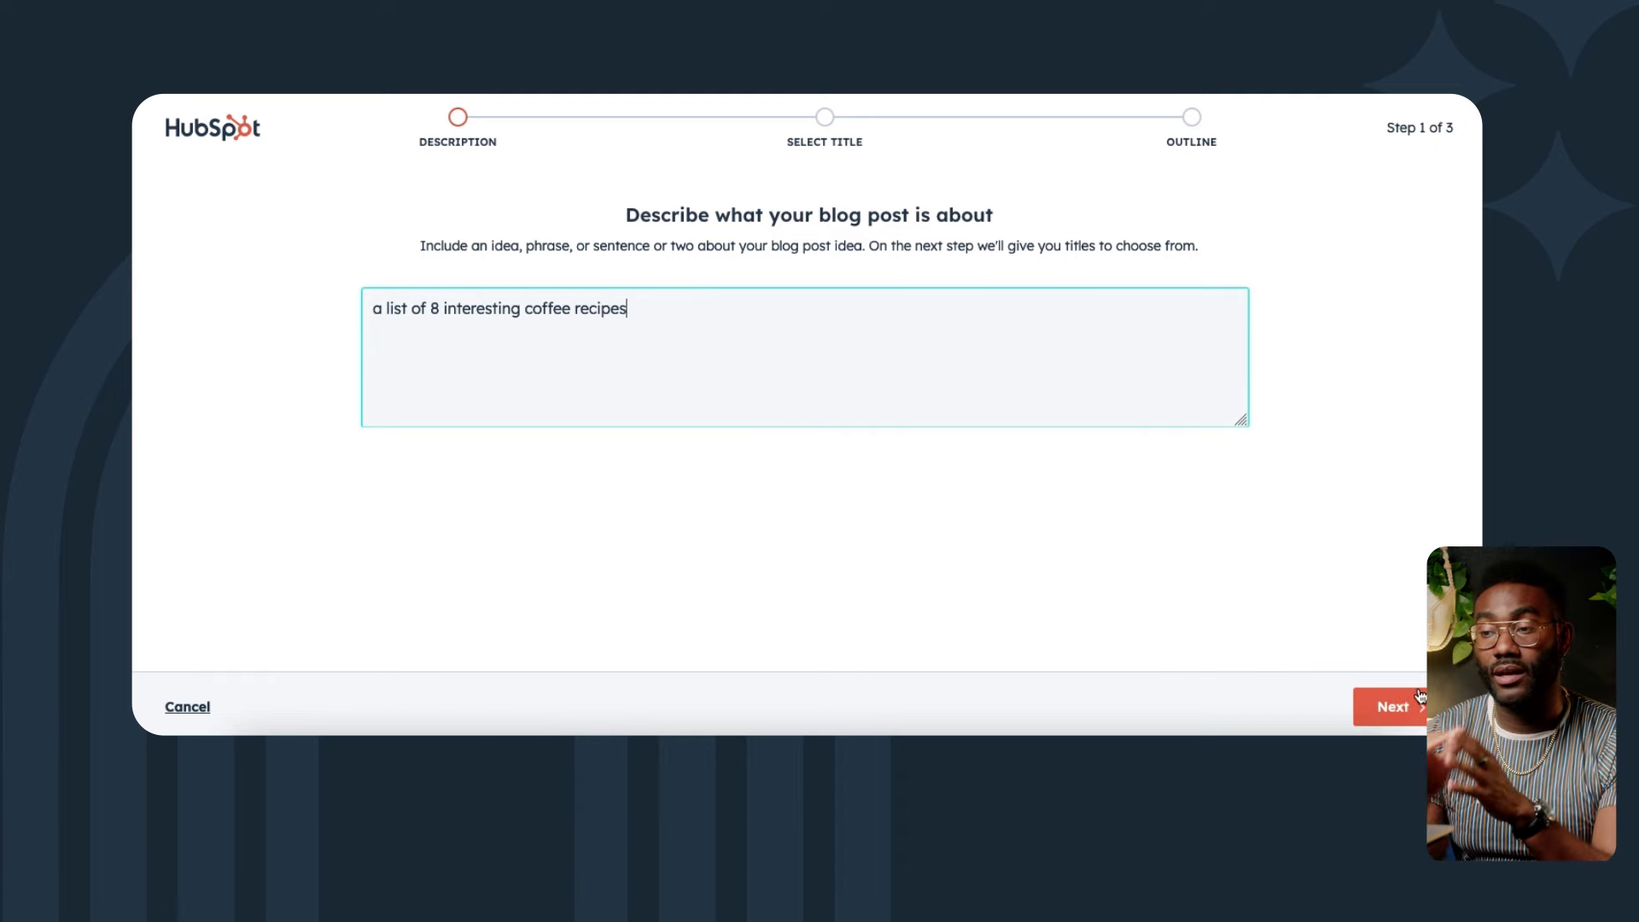
pyautogui.click(1389, 696)
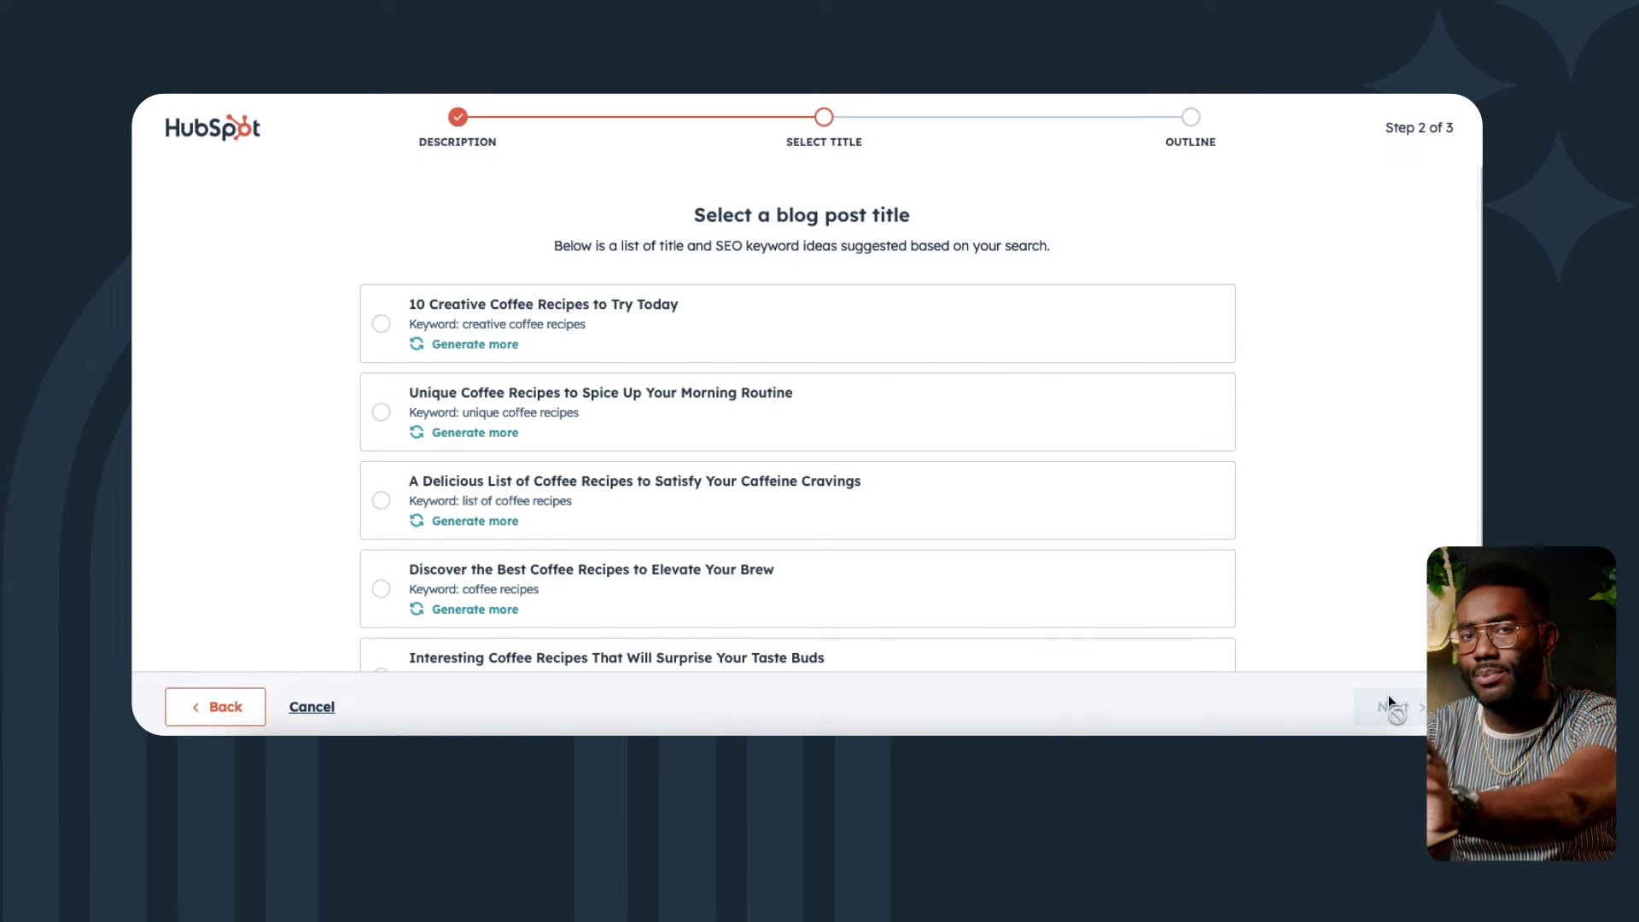
pyautogui.scroll(-1, 1368, 613)
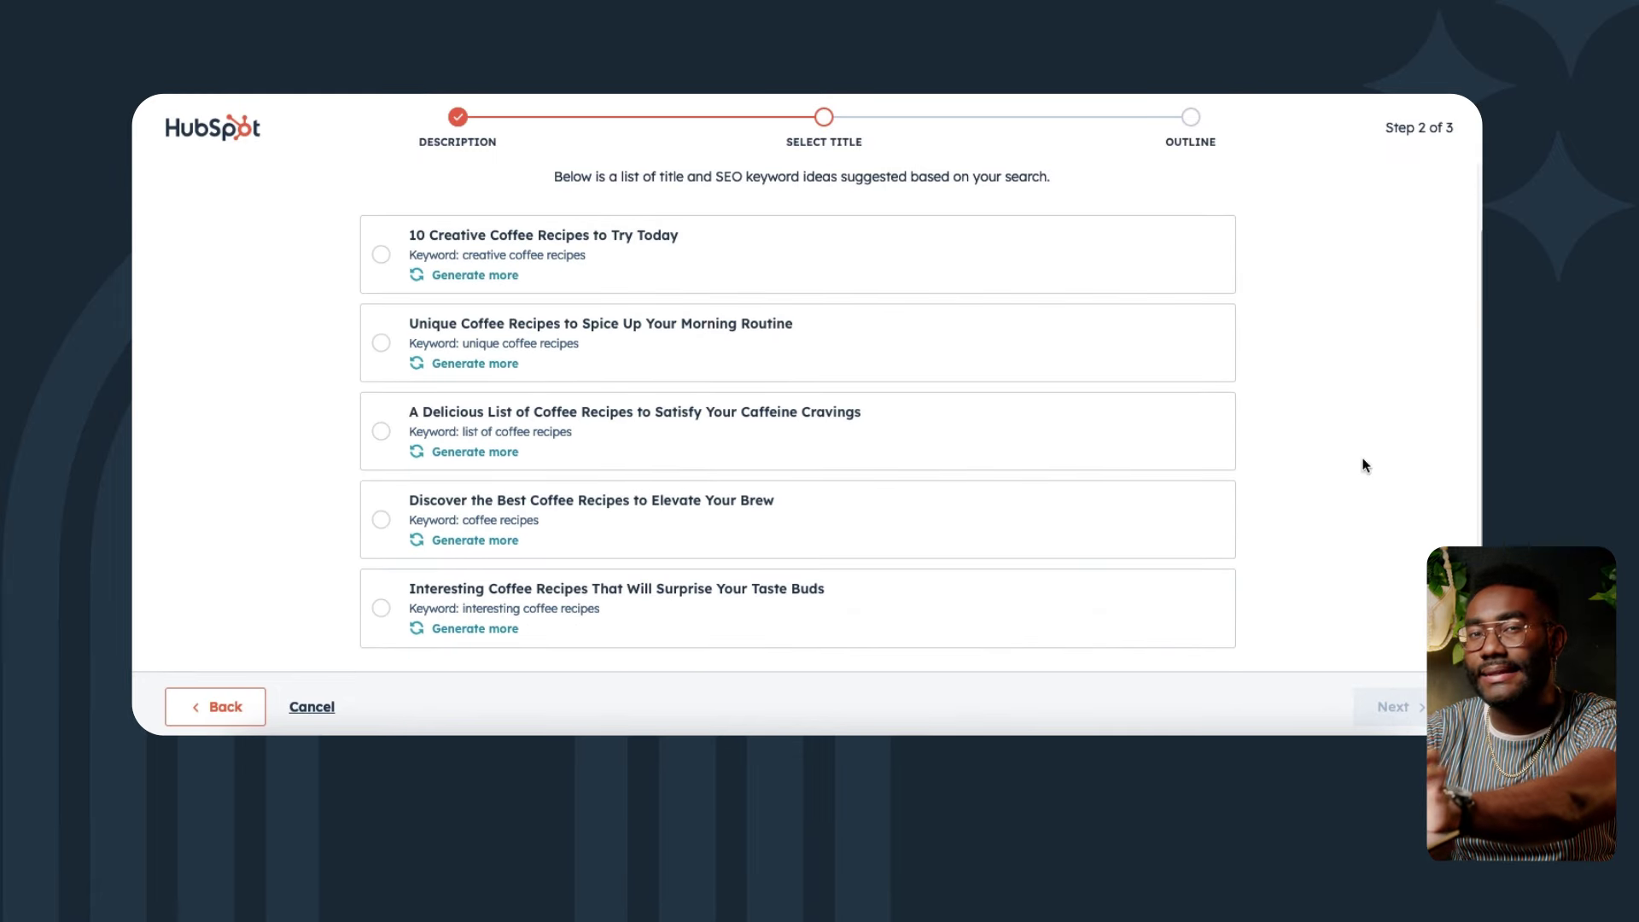
pyautogui.click(384, 255)
pyautogui.click(1390, 707)
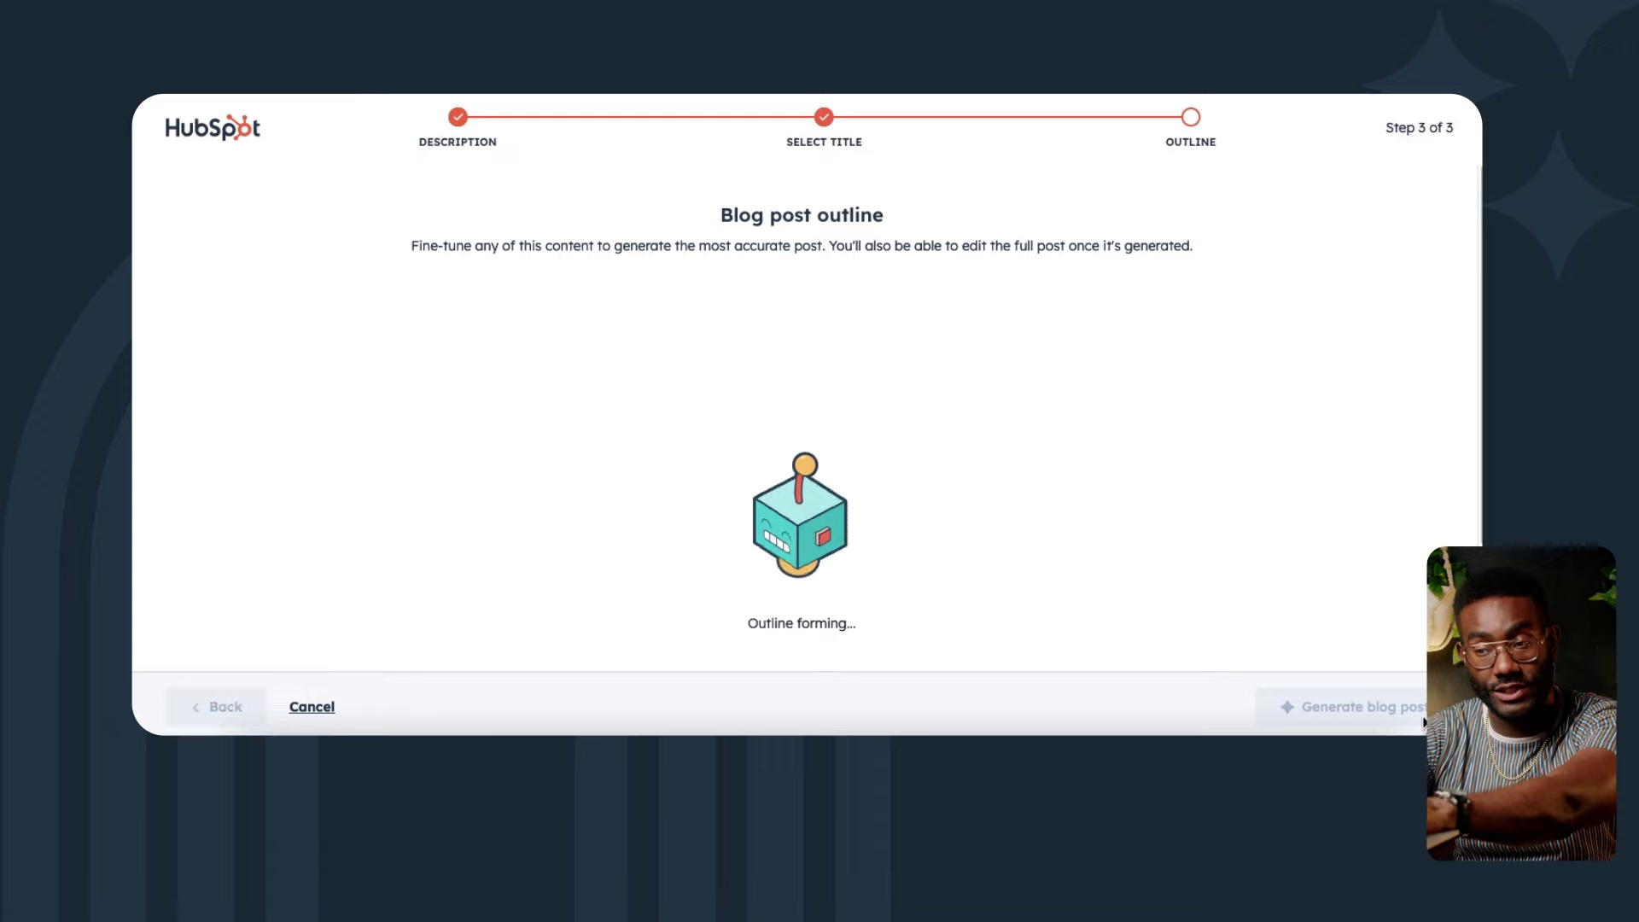
# - Review the recipes outline and generate the full blog post
pyautogui.scroll(-2, 1337, 606)
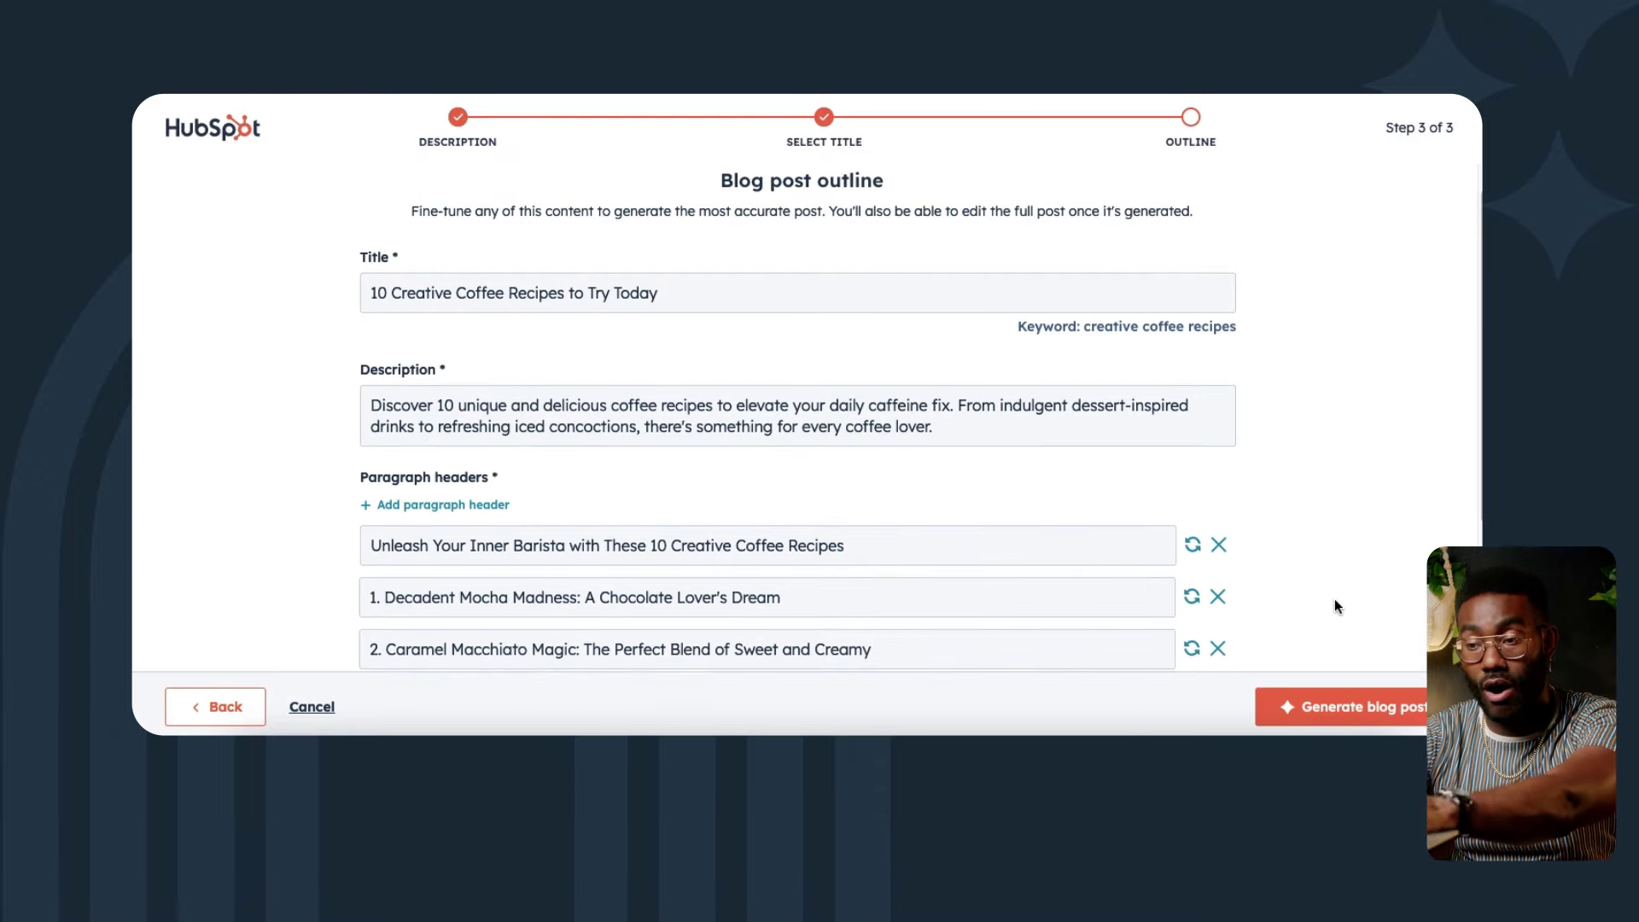
pyautogui.scroll(-1, 1337, 606)
pyautogui.scroll(-1, 1336, 606)
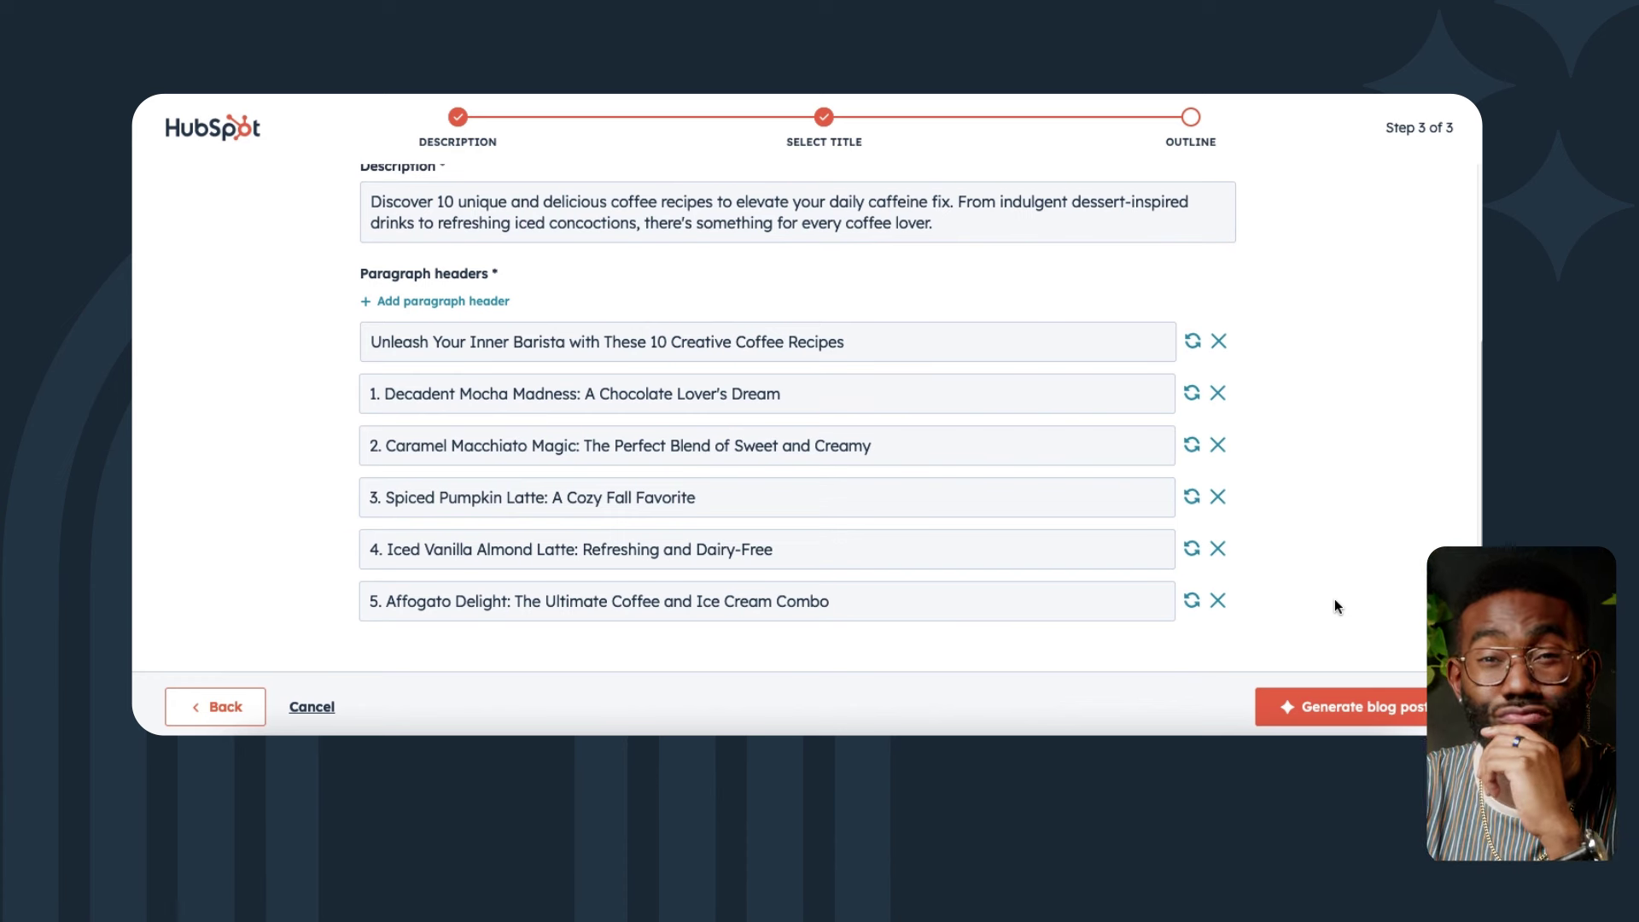
pyautogui.click(1335, 708)
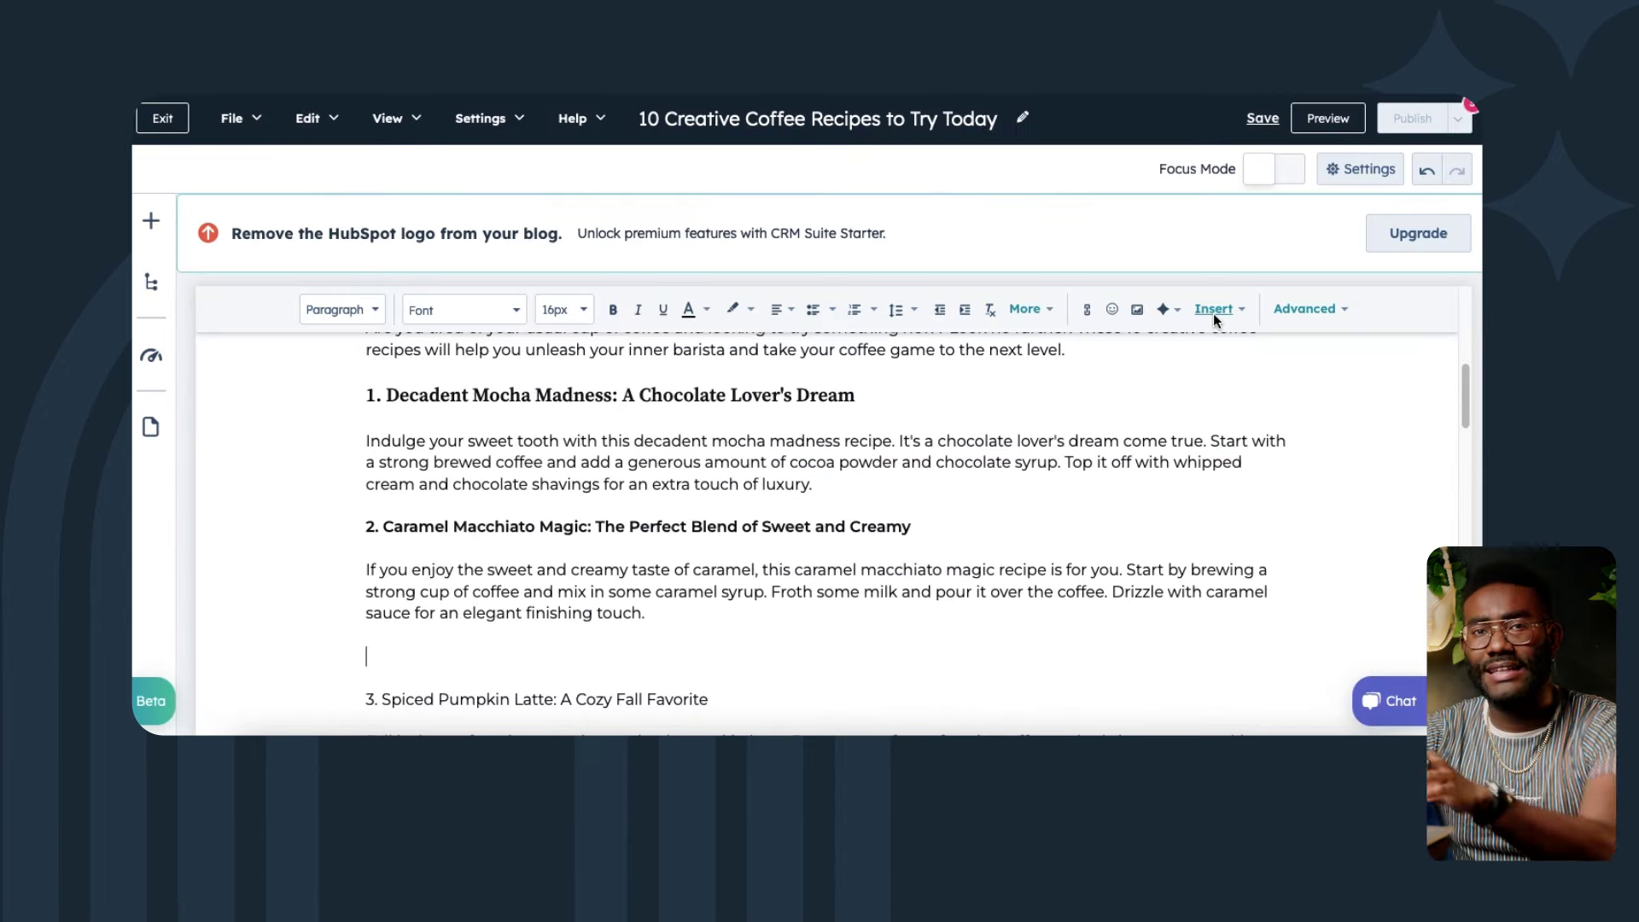
pyautogui.click(1212, 309)
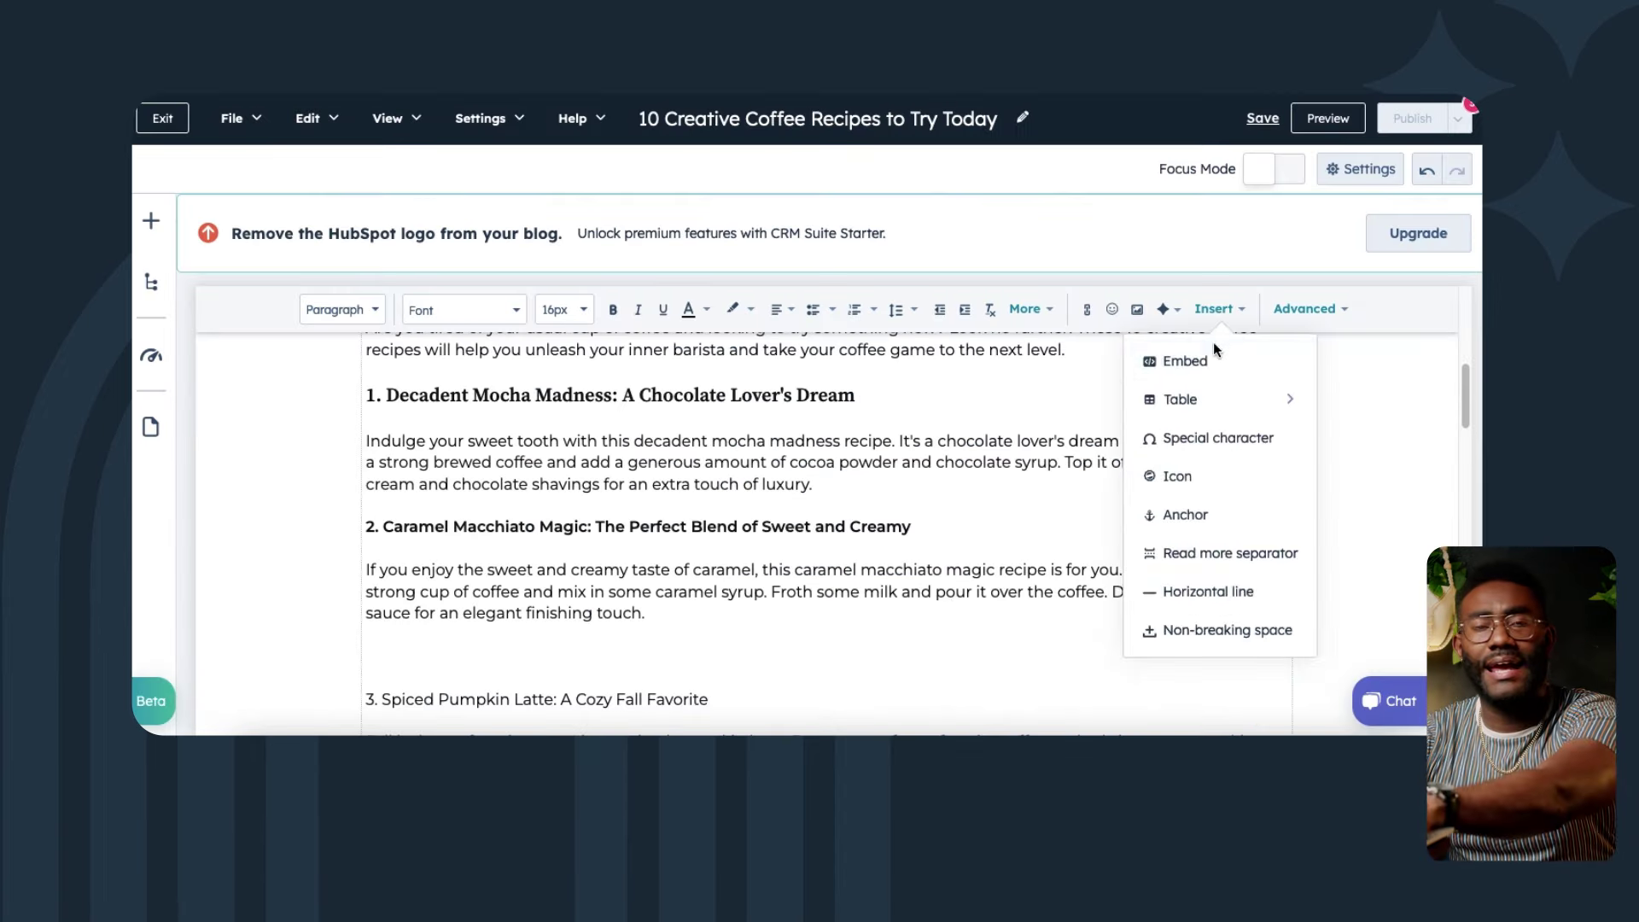
# - Embed the pasted Caramel Macchiato YouTube link below the Caramel Macchiato Magic section
pyautogui.click(1206, 361)
pyautogui.write('https://youtu.be/X6kwG5UdeoQ?si=t8NO_xyLa6WOZs4_')
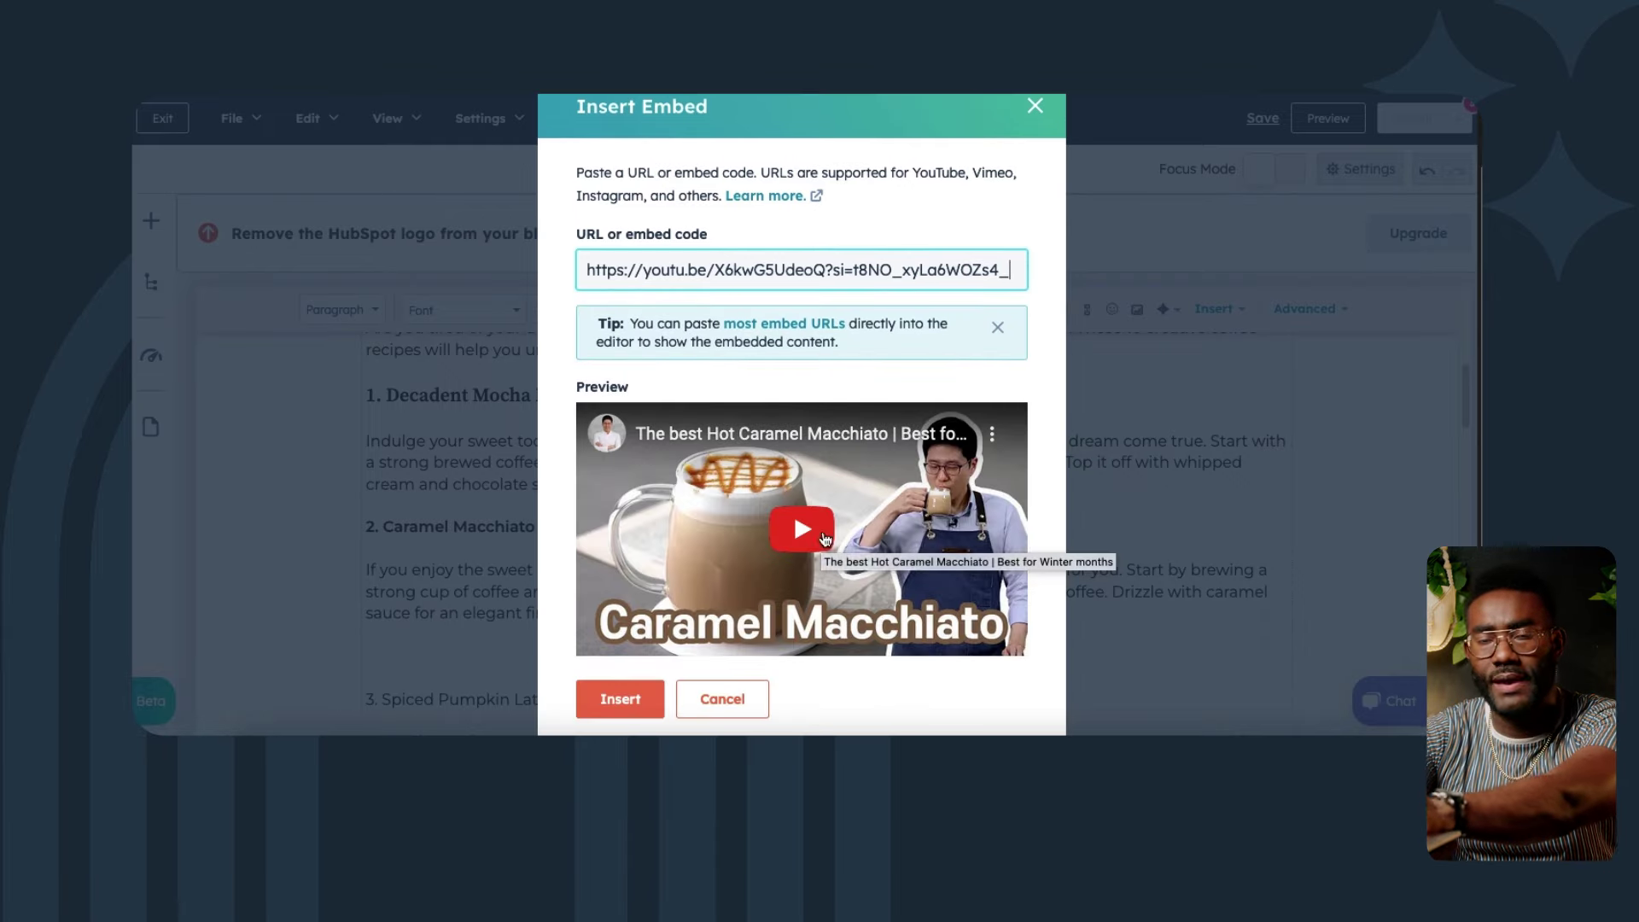
pyautogui.click(618, 699)
pyautogui.scroll(-2, 1082, 536)
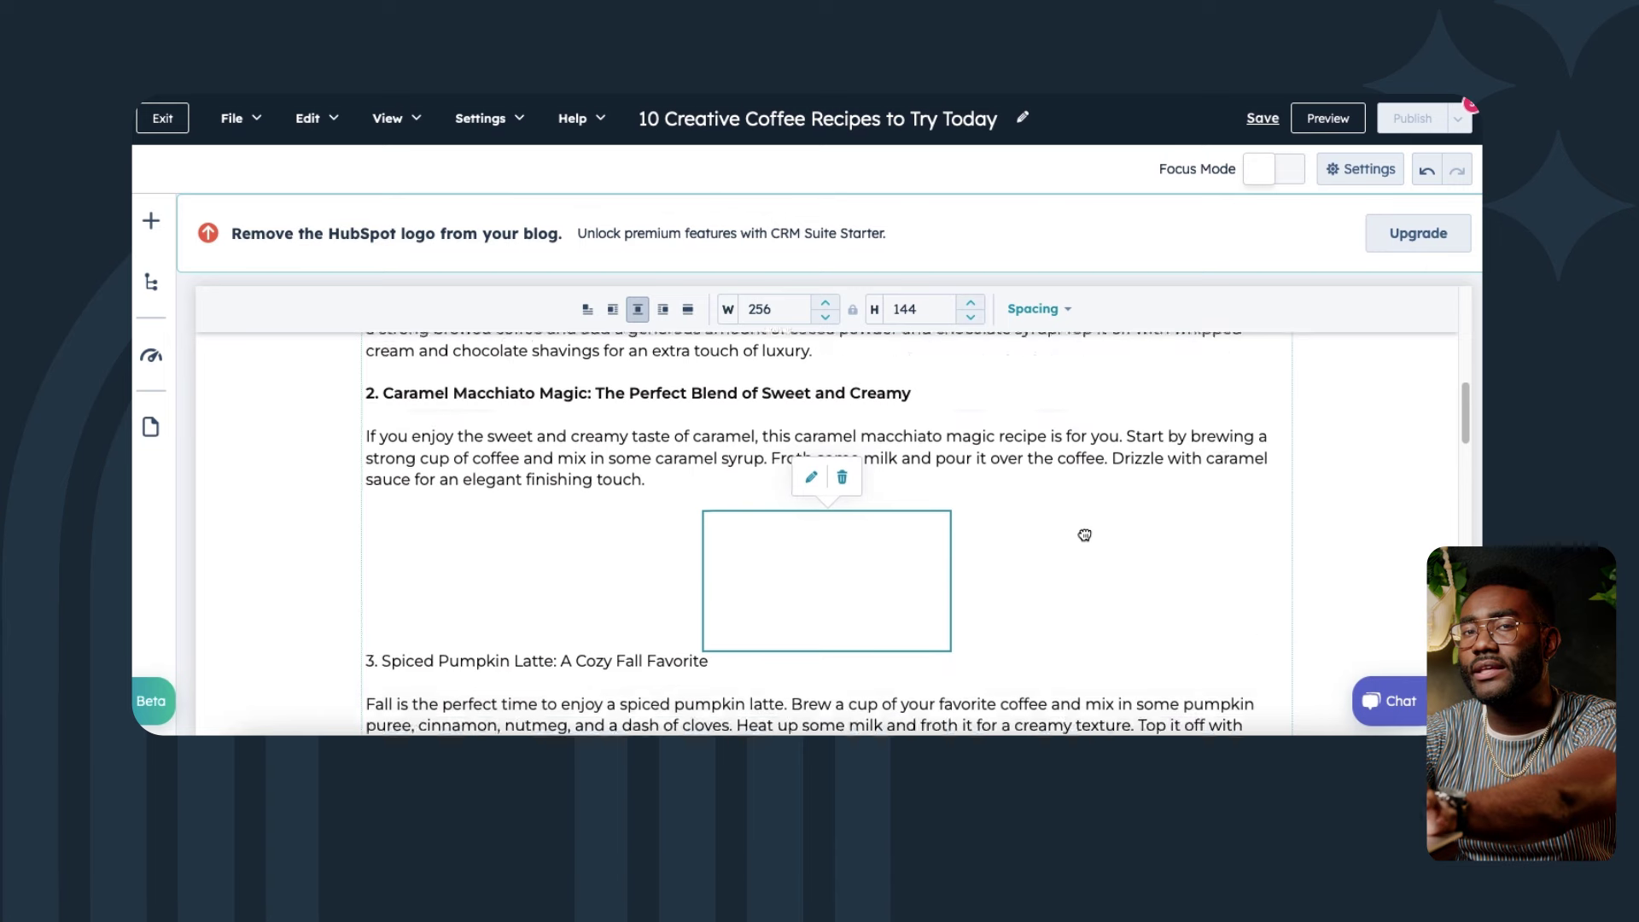
pyautogui.click(726, 581)
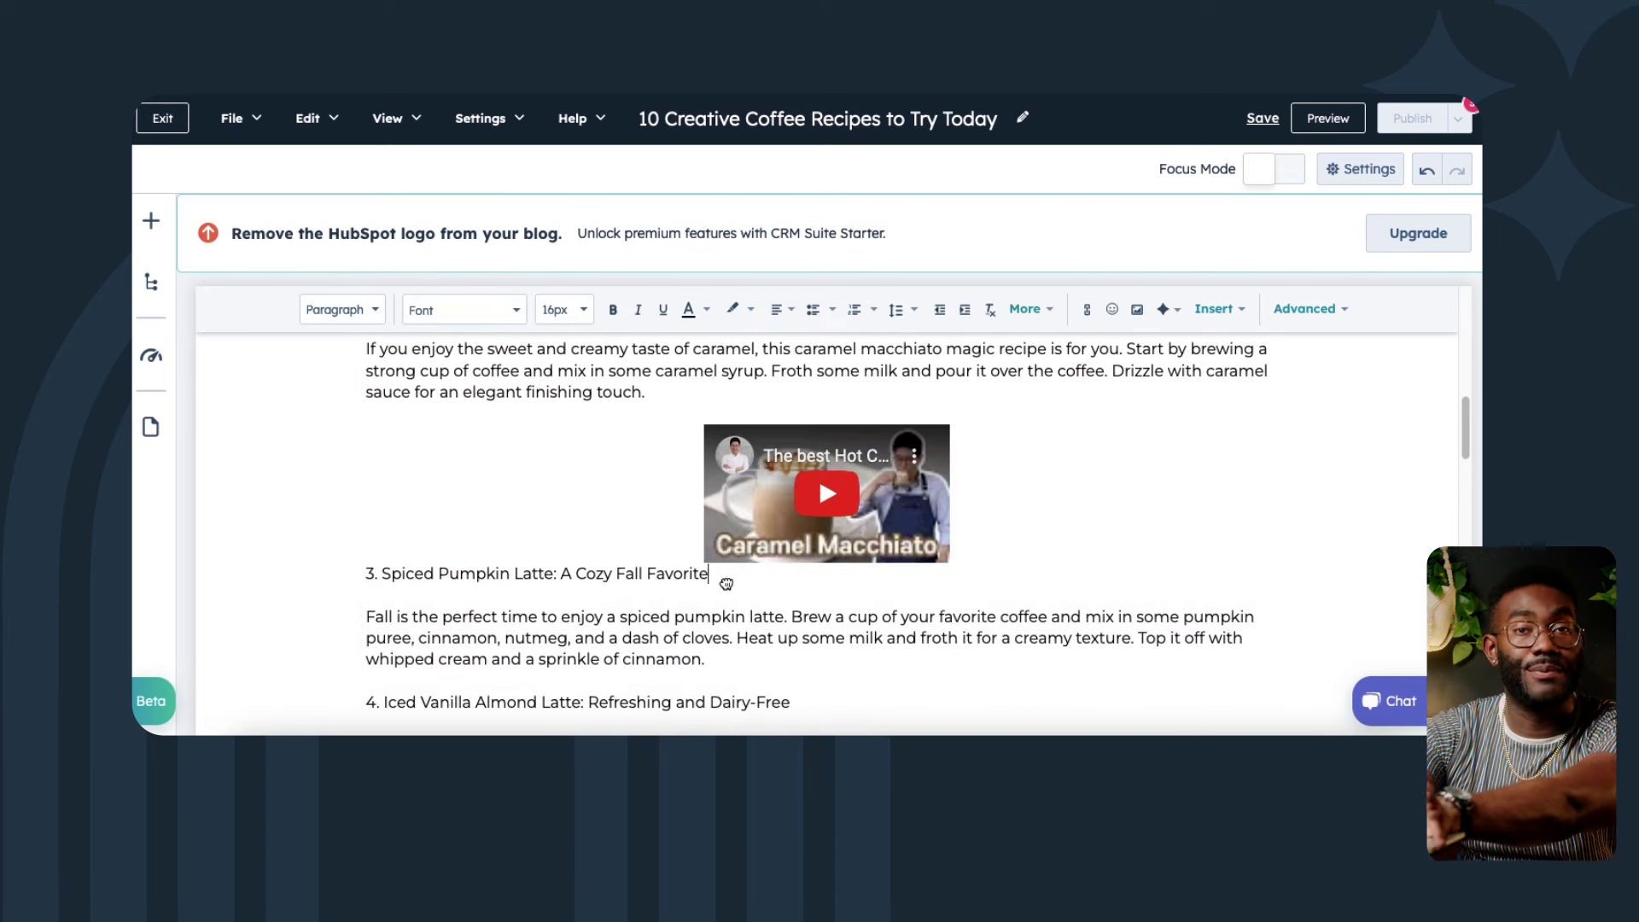
# - Add blank lines between the video and the pumpkin latte heading and after its paragraph
pyautogui.hotkey('shift', 'Home')
pyautogui.scroll(-2, 713, 588)
pyautogui.click(706, 533)
pyautogui.press('Return')
pyautogui.click(1138, 311)
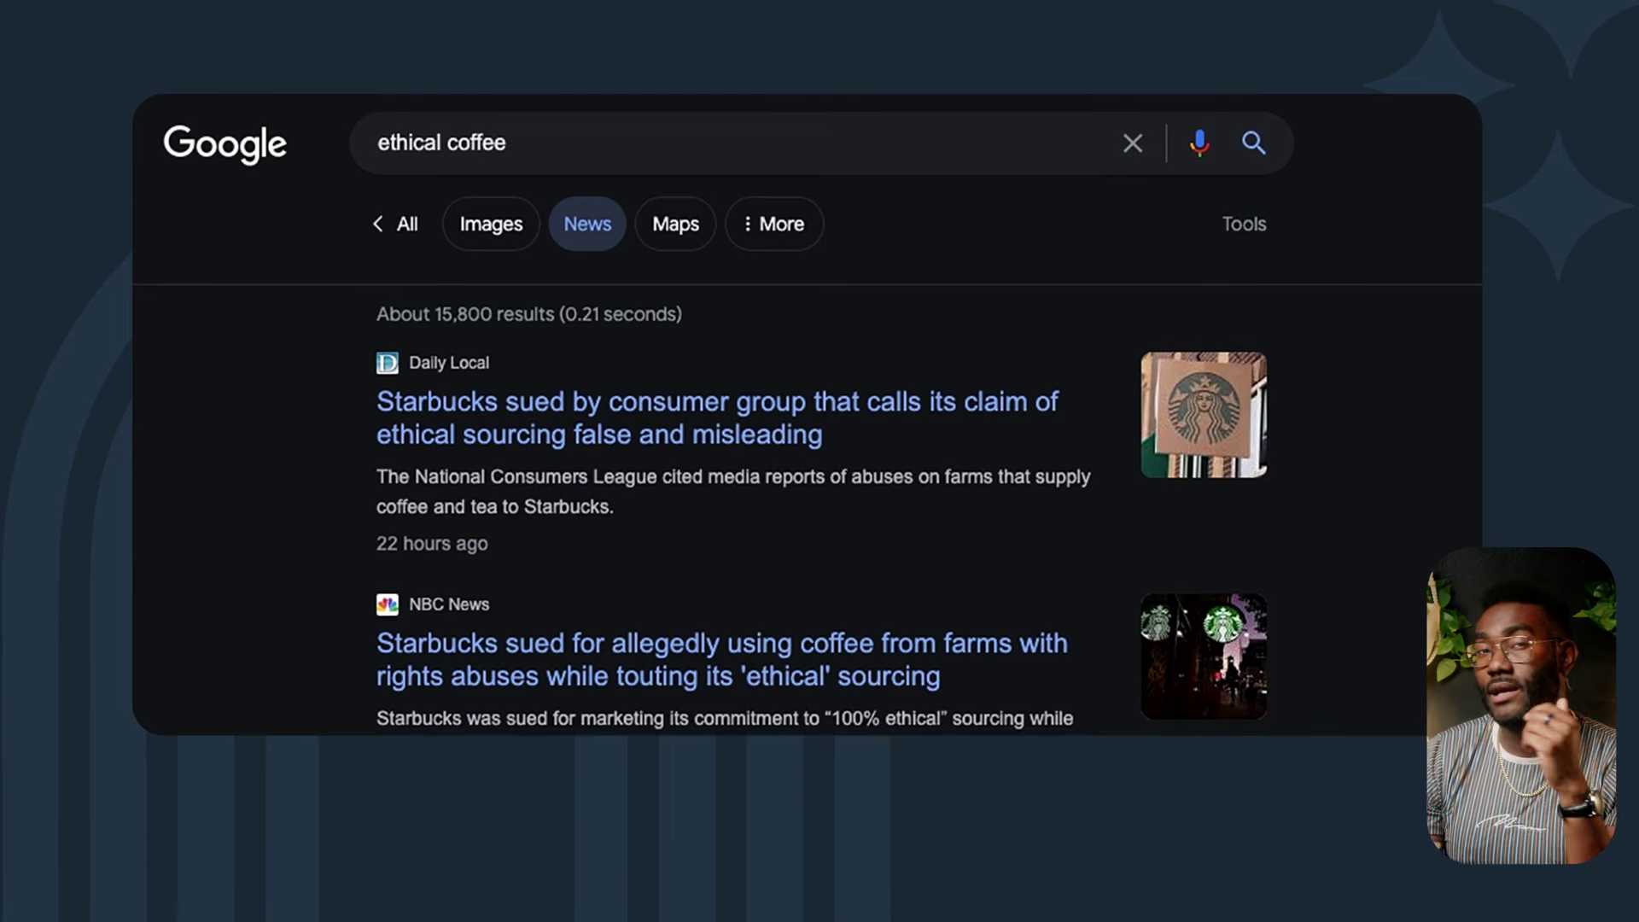
# - Scroll through the 'ethical coffee' and 'viral stanley cup tiktok' Google News results
pyautogui.scroll(-4, 807, 427)
pyautogui.scroll(-1, 808, 427)
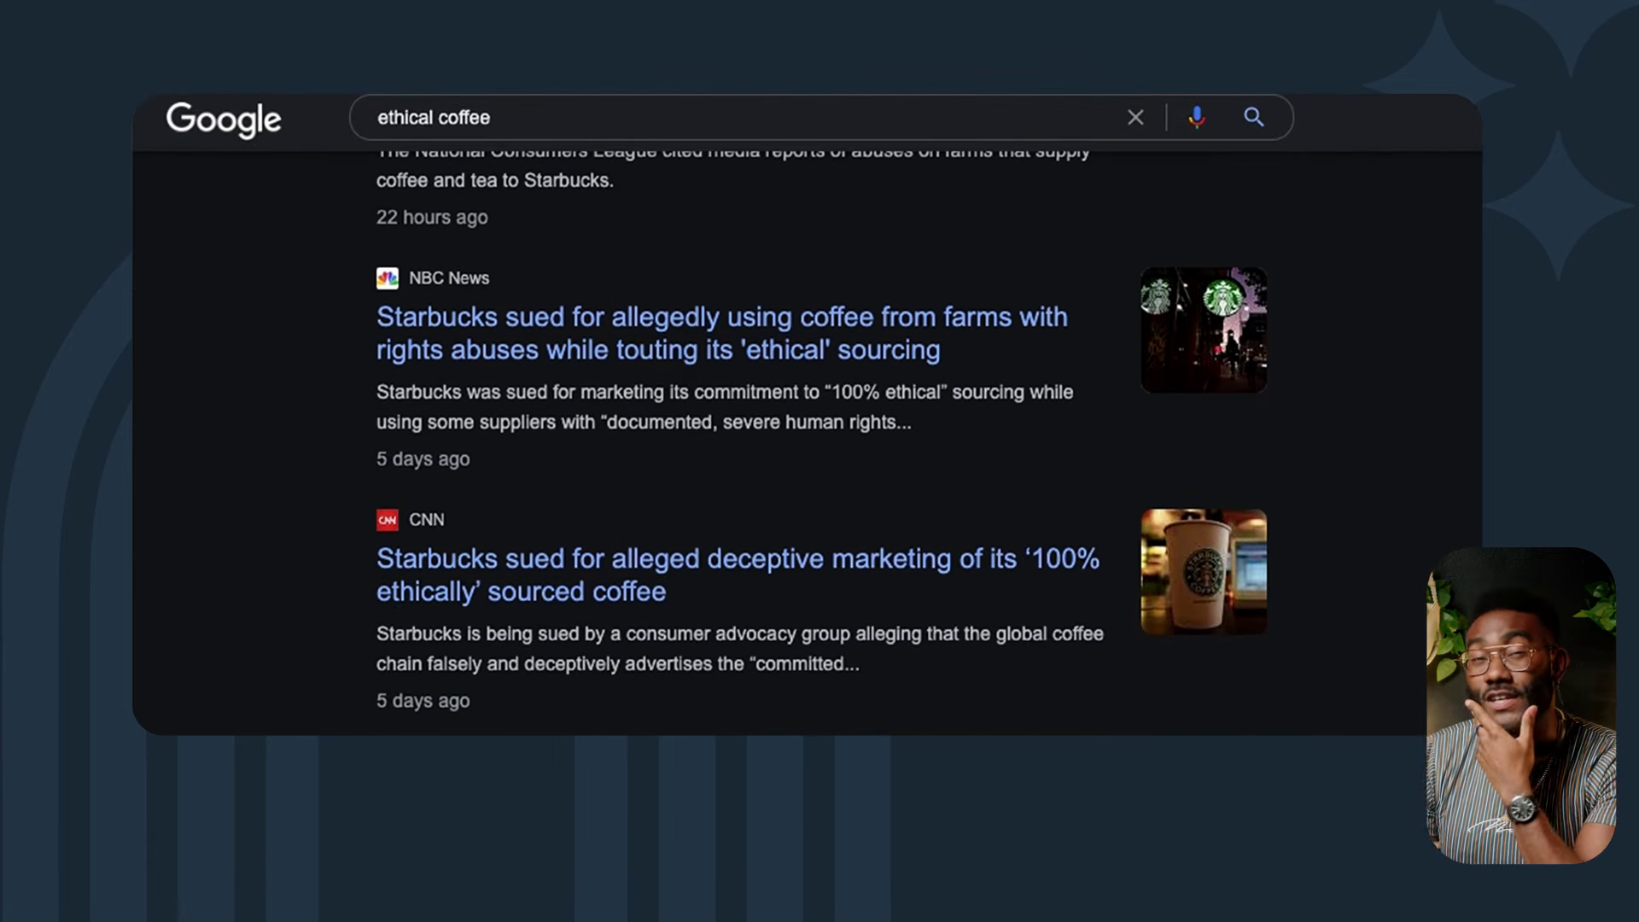
pyautogui.scroll(-3, 807, 427)
pyautogui.scroll(-2, 807, 426)
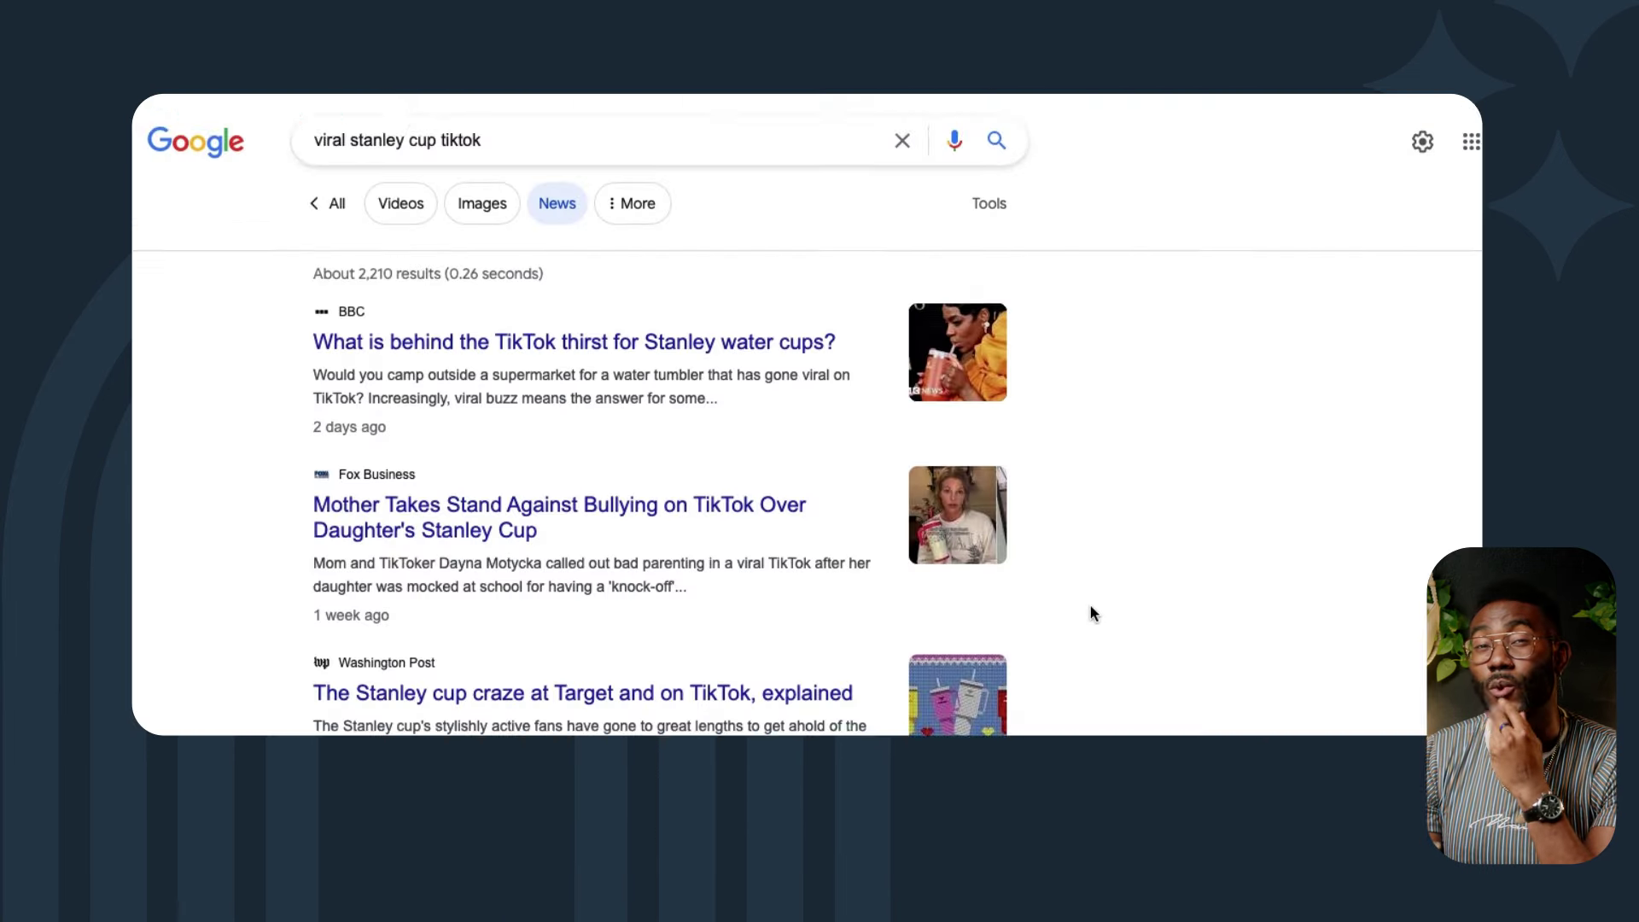
pyautogui.scroll(-3, 1093, 613)
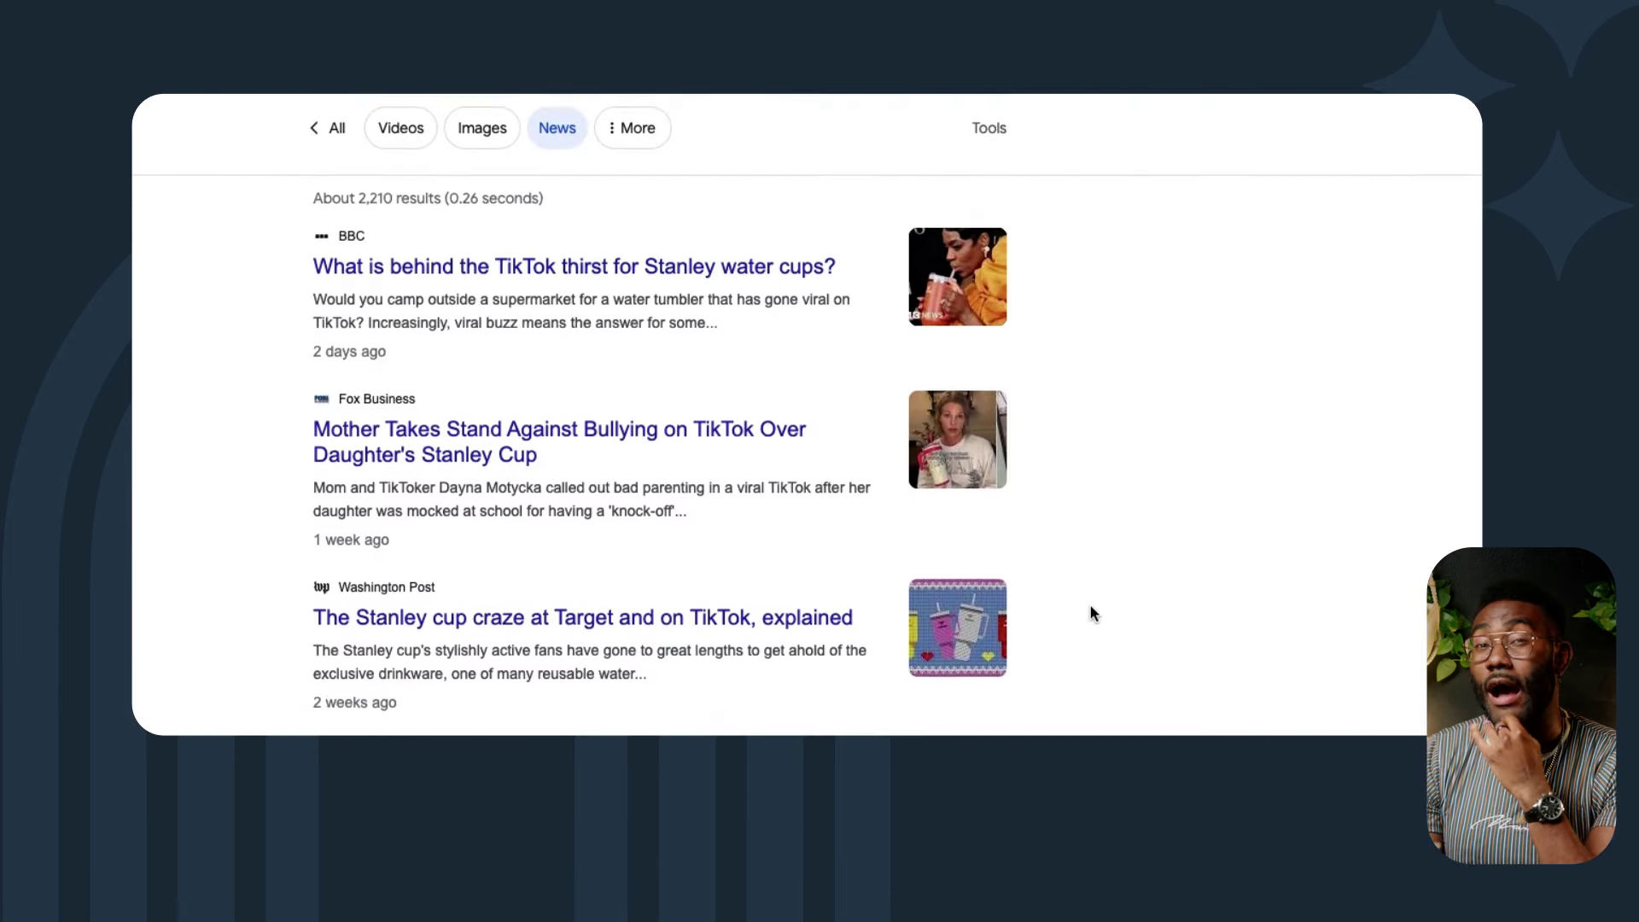
pyautogui.scroll(-5, 1092, 613)
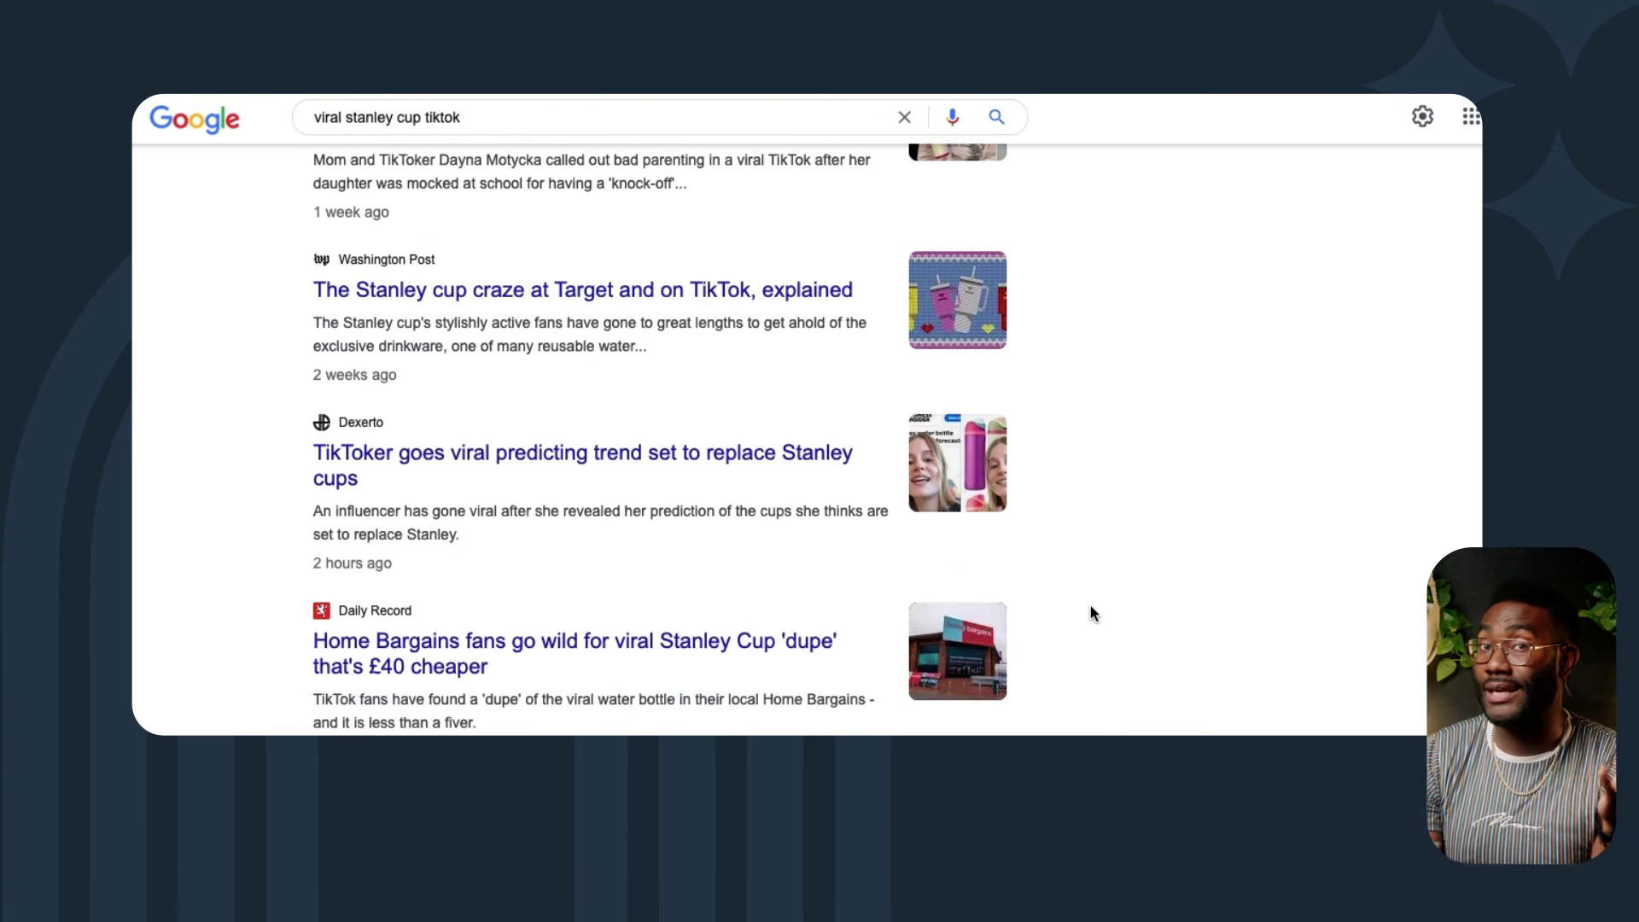
pyautogui.scroll(-4, 1093, 612)
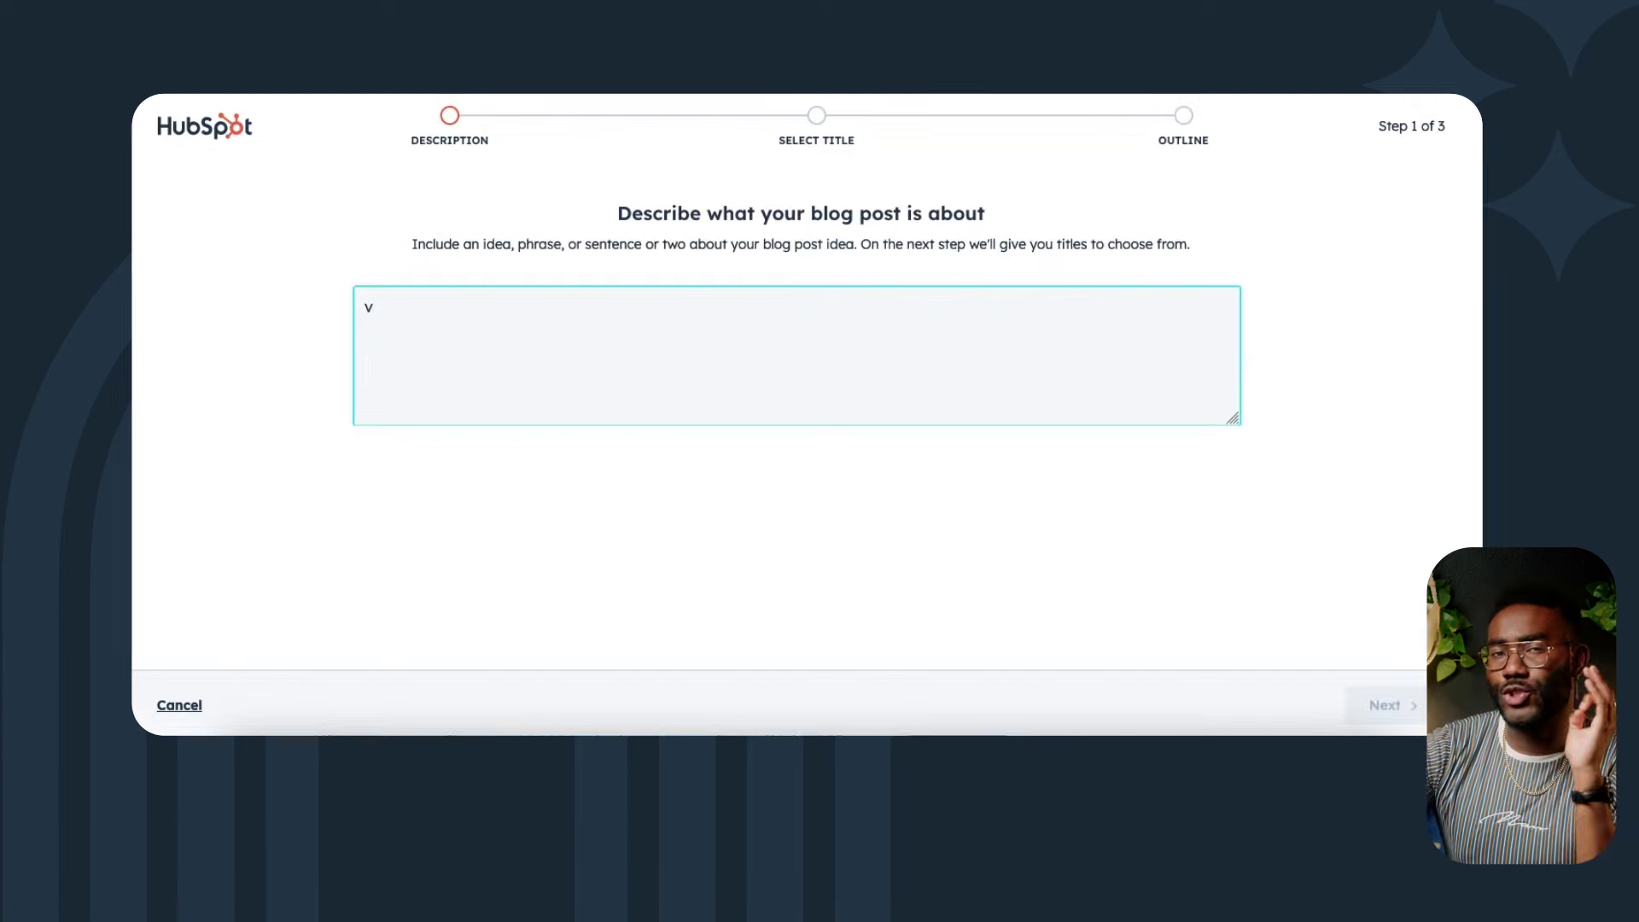
# - Generate 'The Viral Coffee Cup Trends Taking Over TikTok' from the description 'viral stanley coffee cup trends tiktok'
pyautogui.write('viral sta')
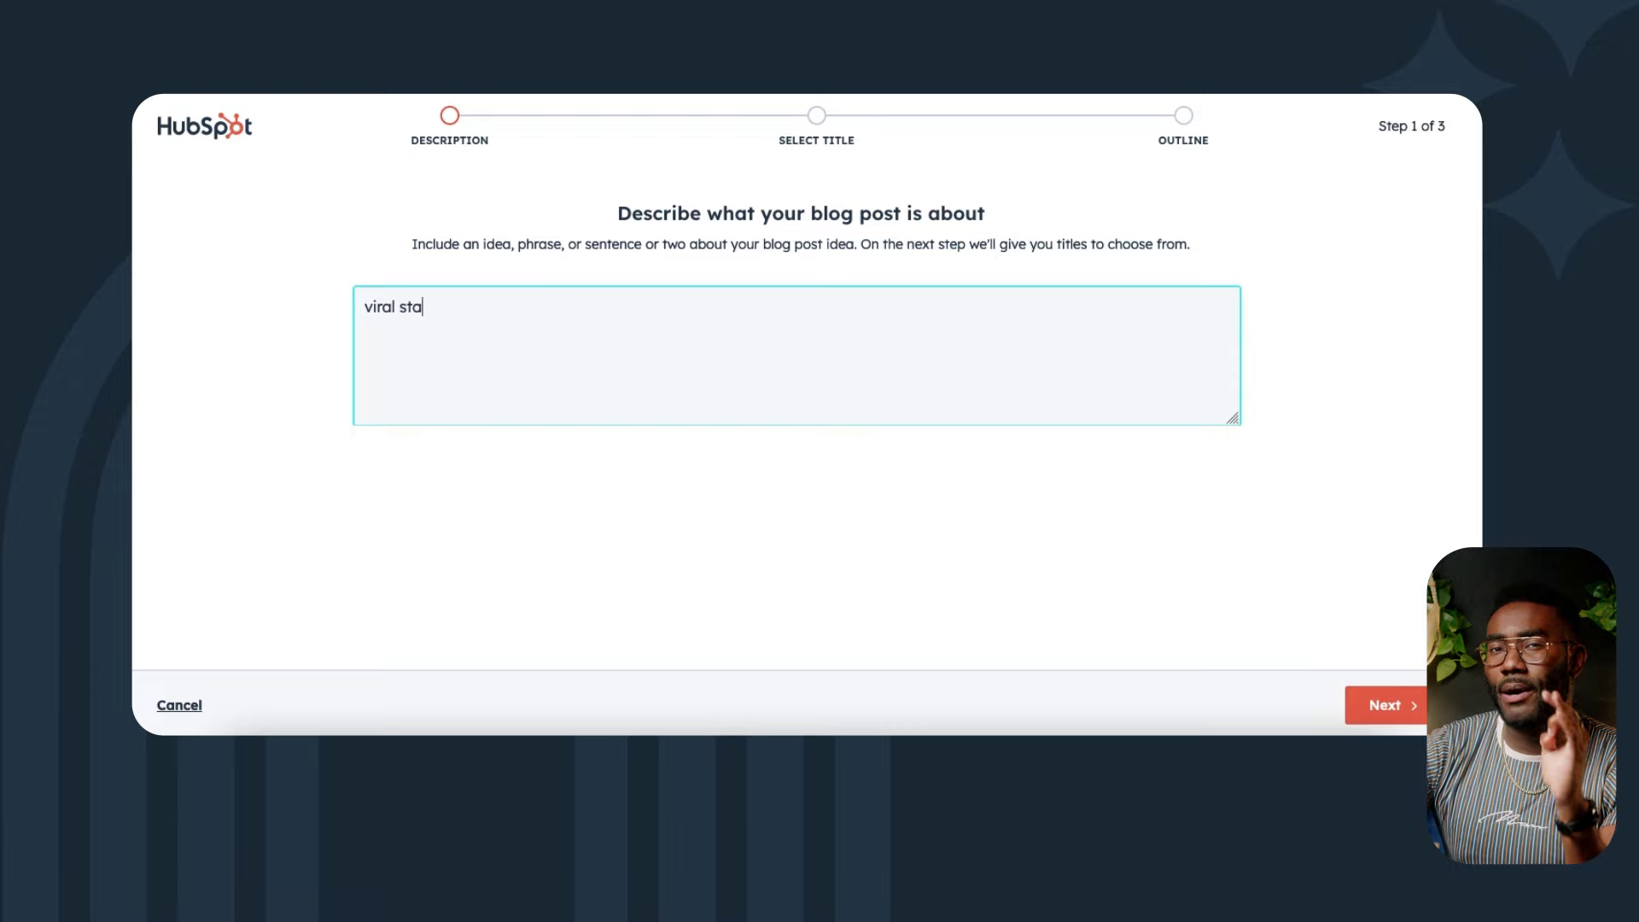
pyautogui.write('nley coffee cup trends tiktok')
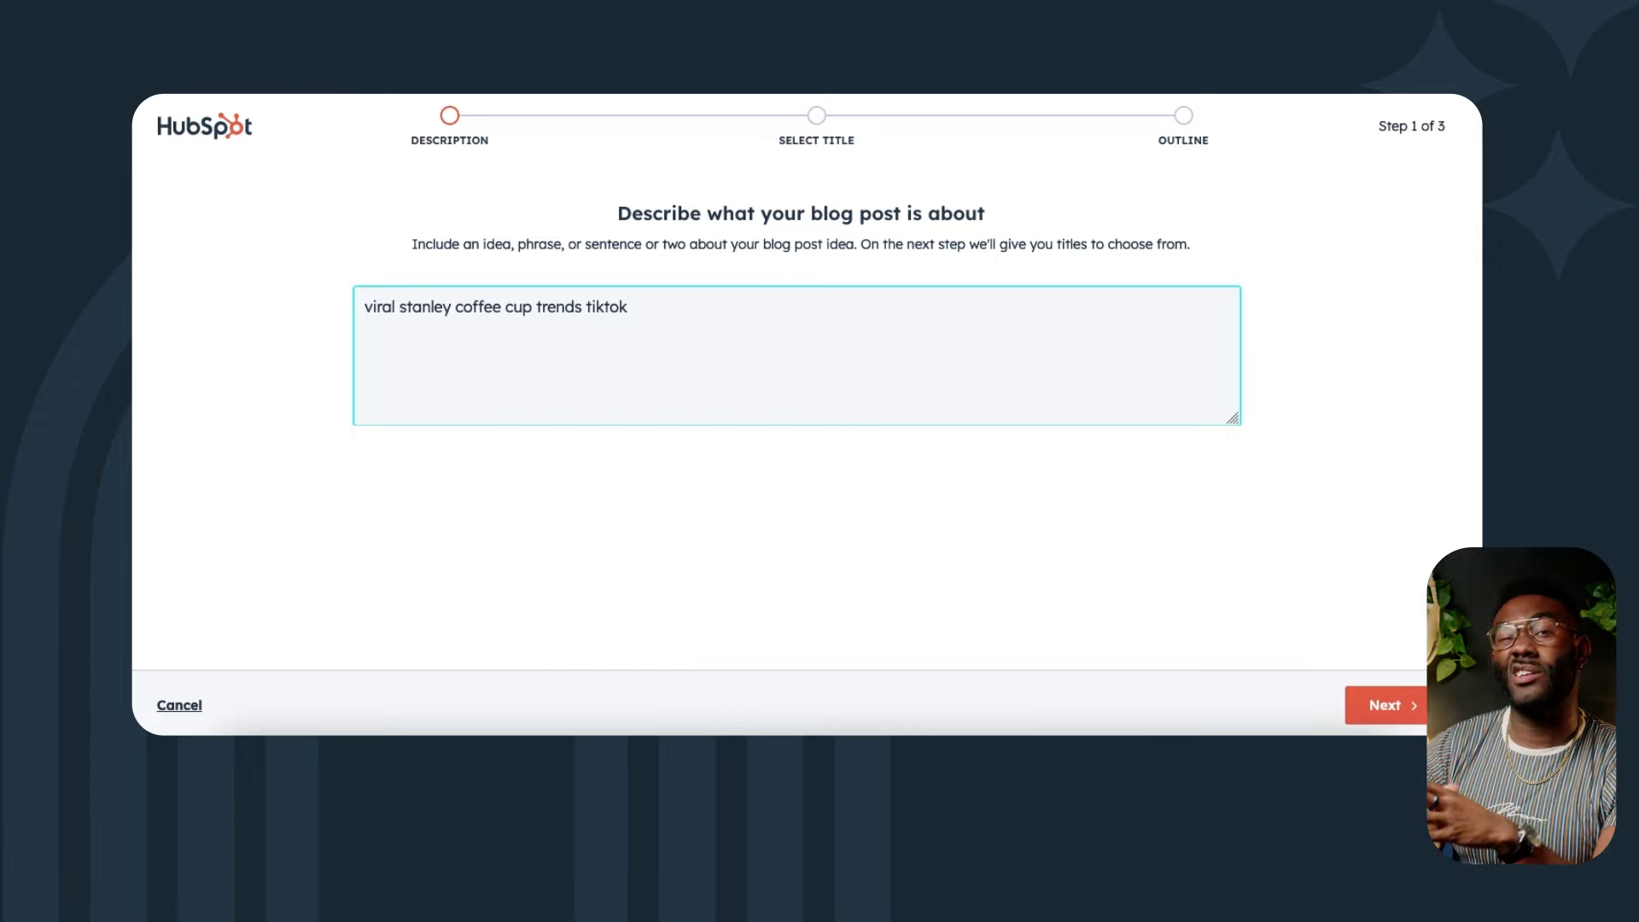
pyautogui.click(1383, 705)
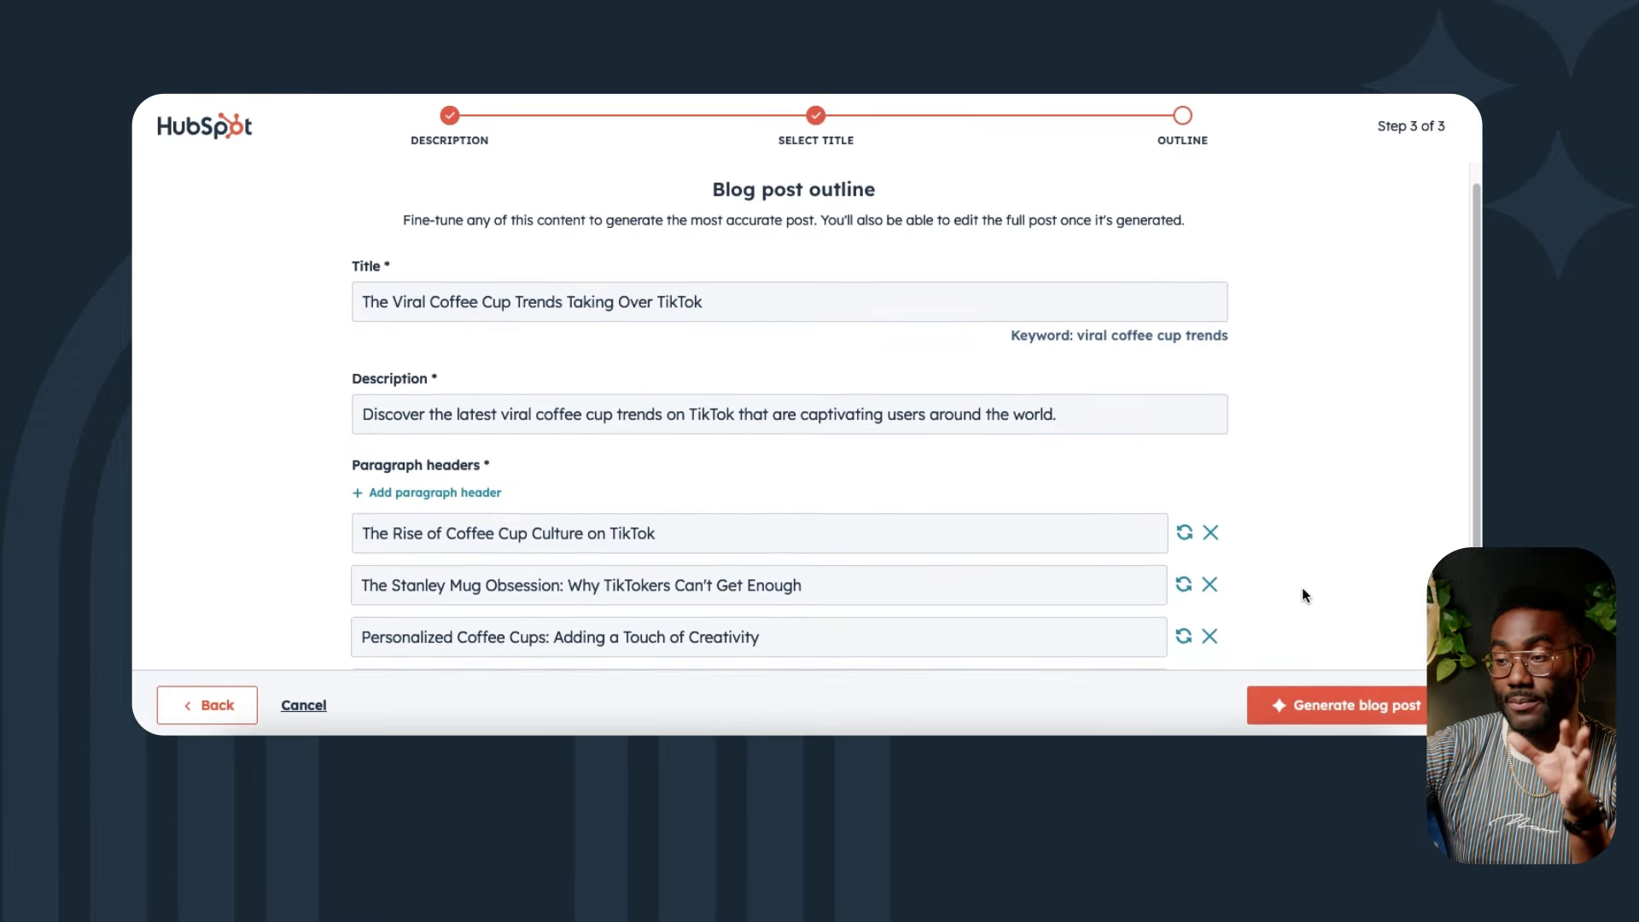
pyautogui.scroll(-2, 1302, 589)
pyautogui.scroll(-1, 1303, 588)
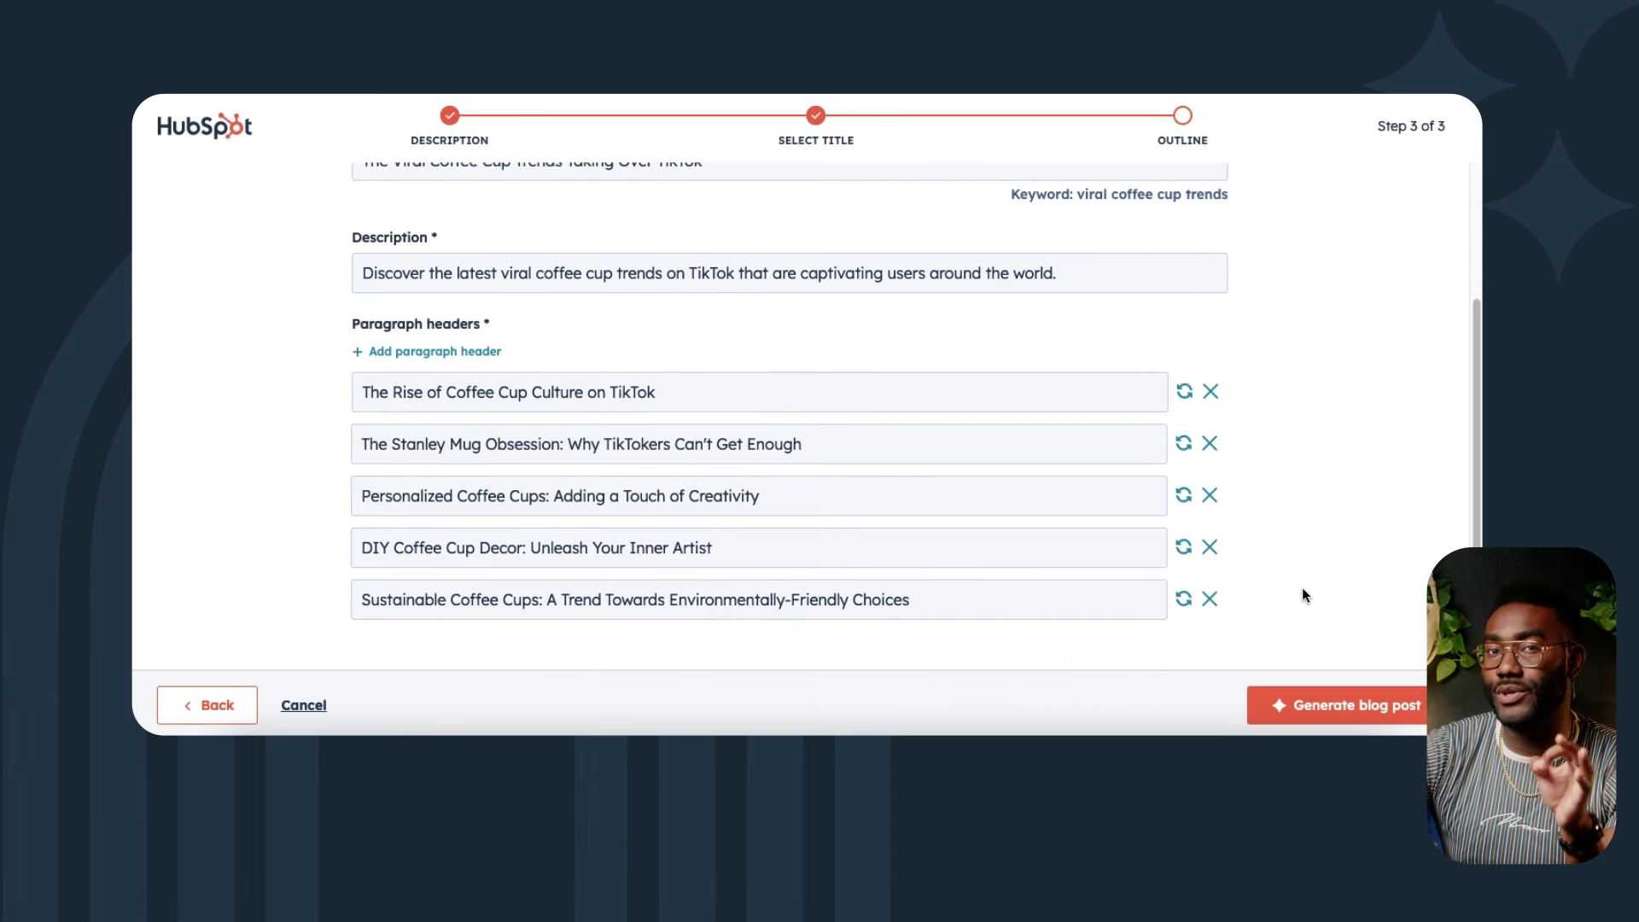
pyautogui.click(1338, 701)
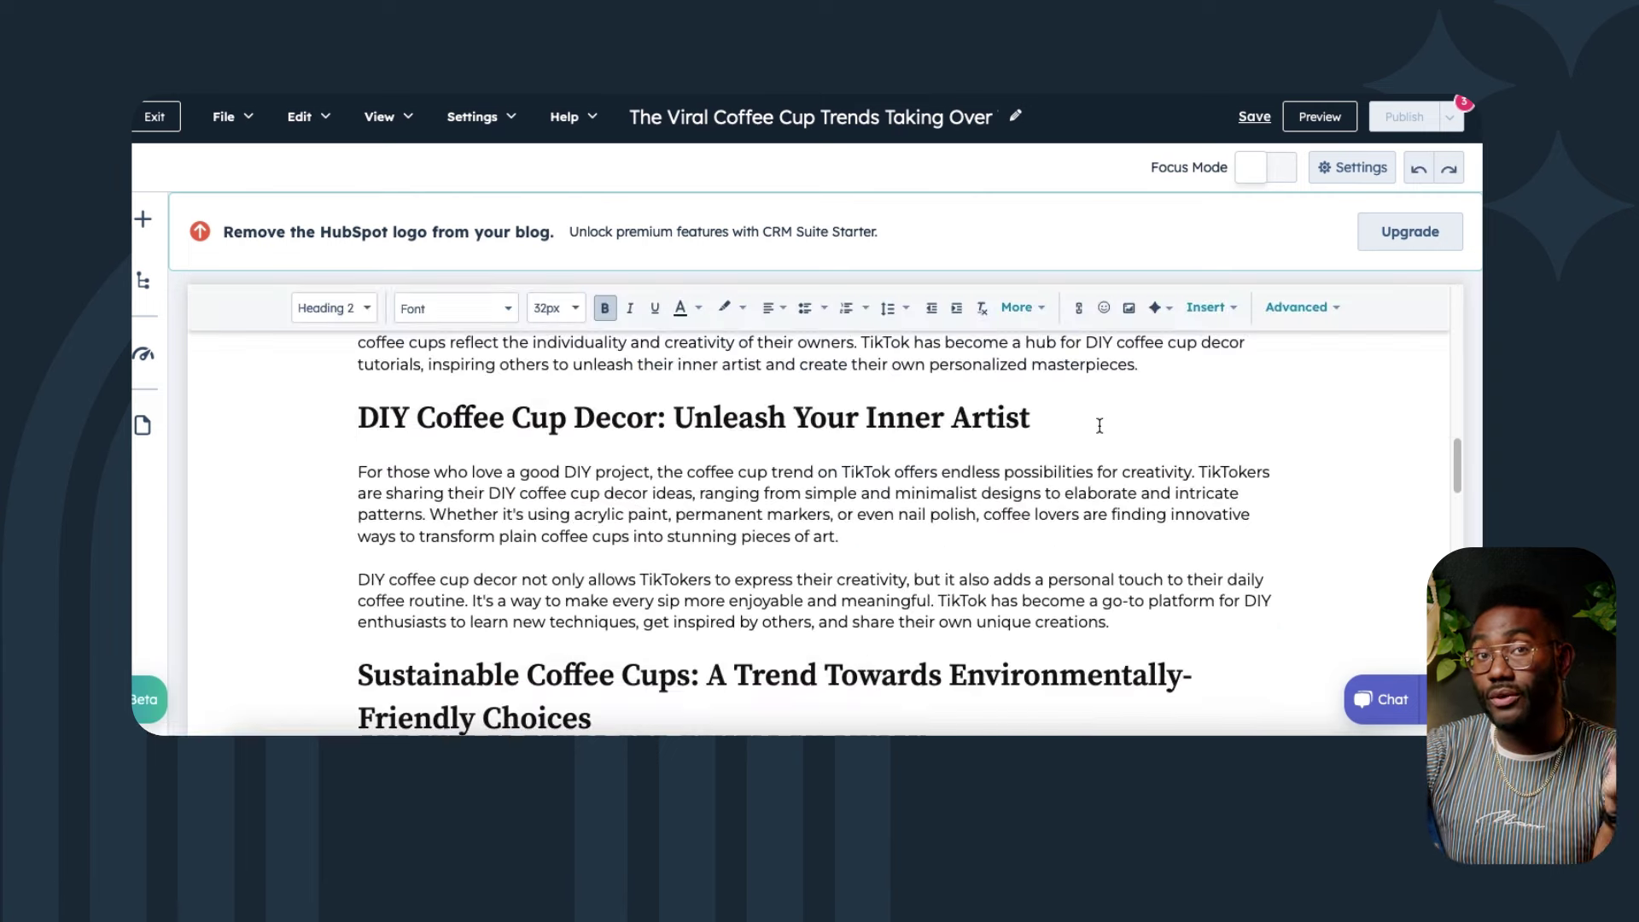
# - Replace the 'DIY Coffee Cup Decor' heading with 'How To Make the Best Coffee in Your Stanley Cup'
pyautogui.tripleClick(1099, 425)
pyautogui.write('How ')
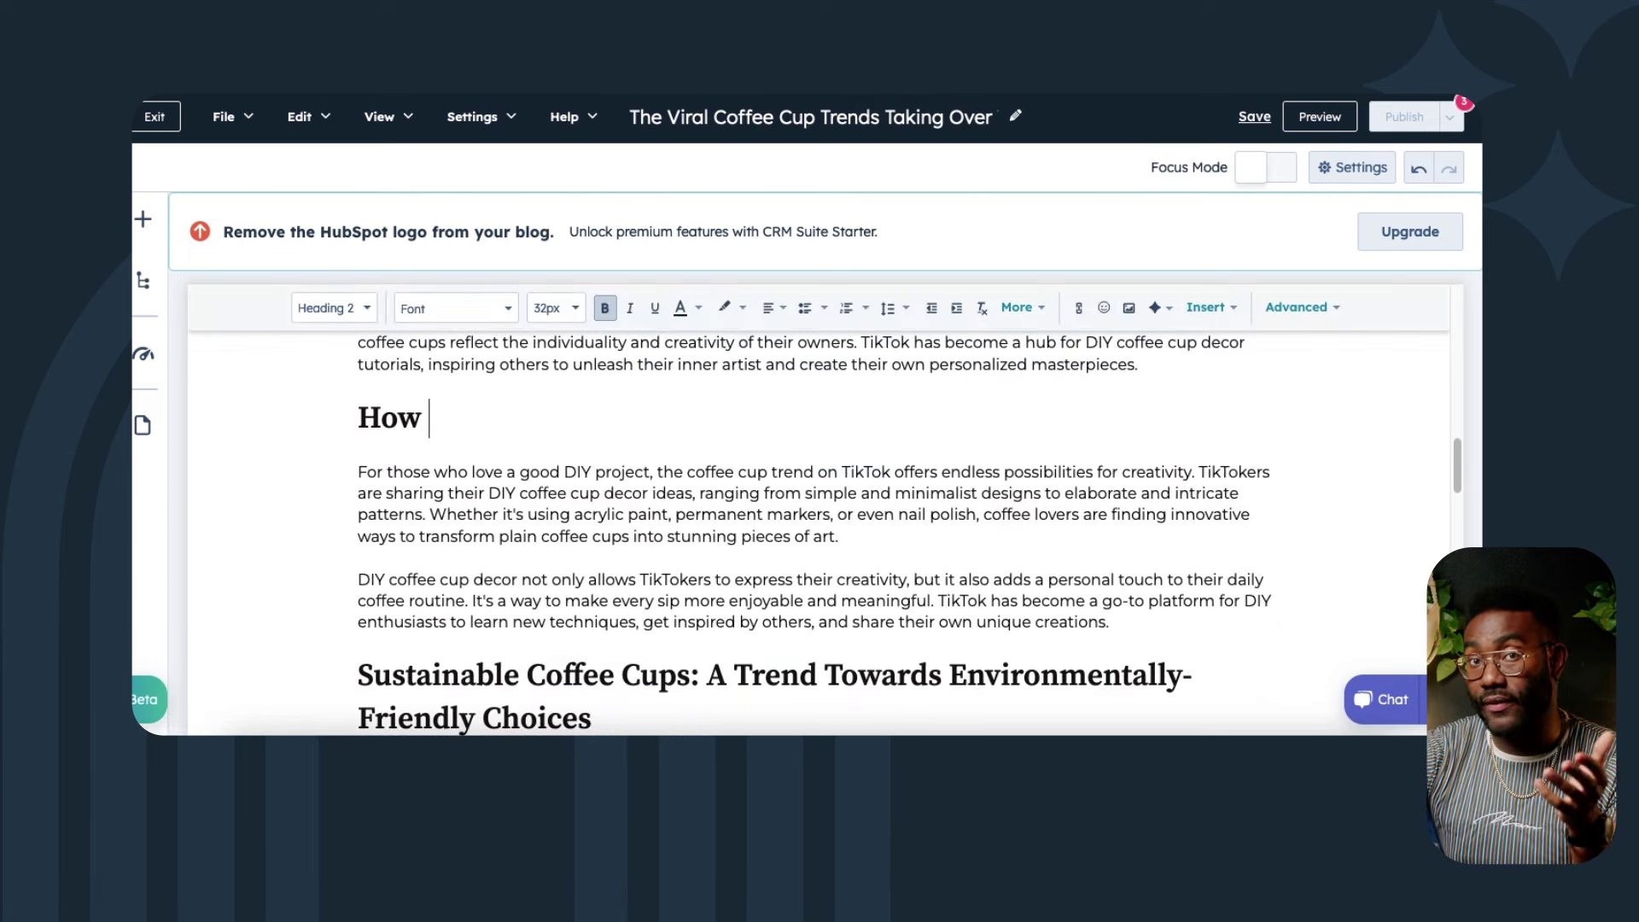
pyautogui.write('To Make the Best Coffee in Your Stanley Cup')
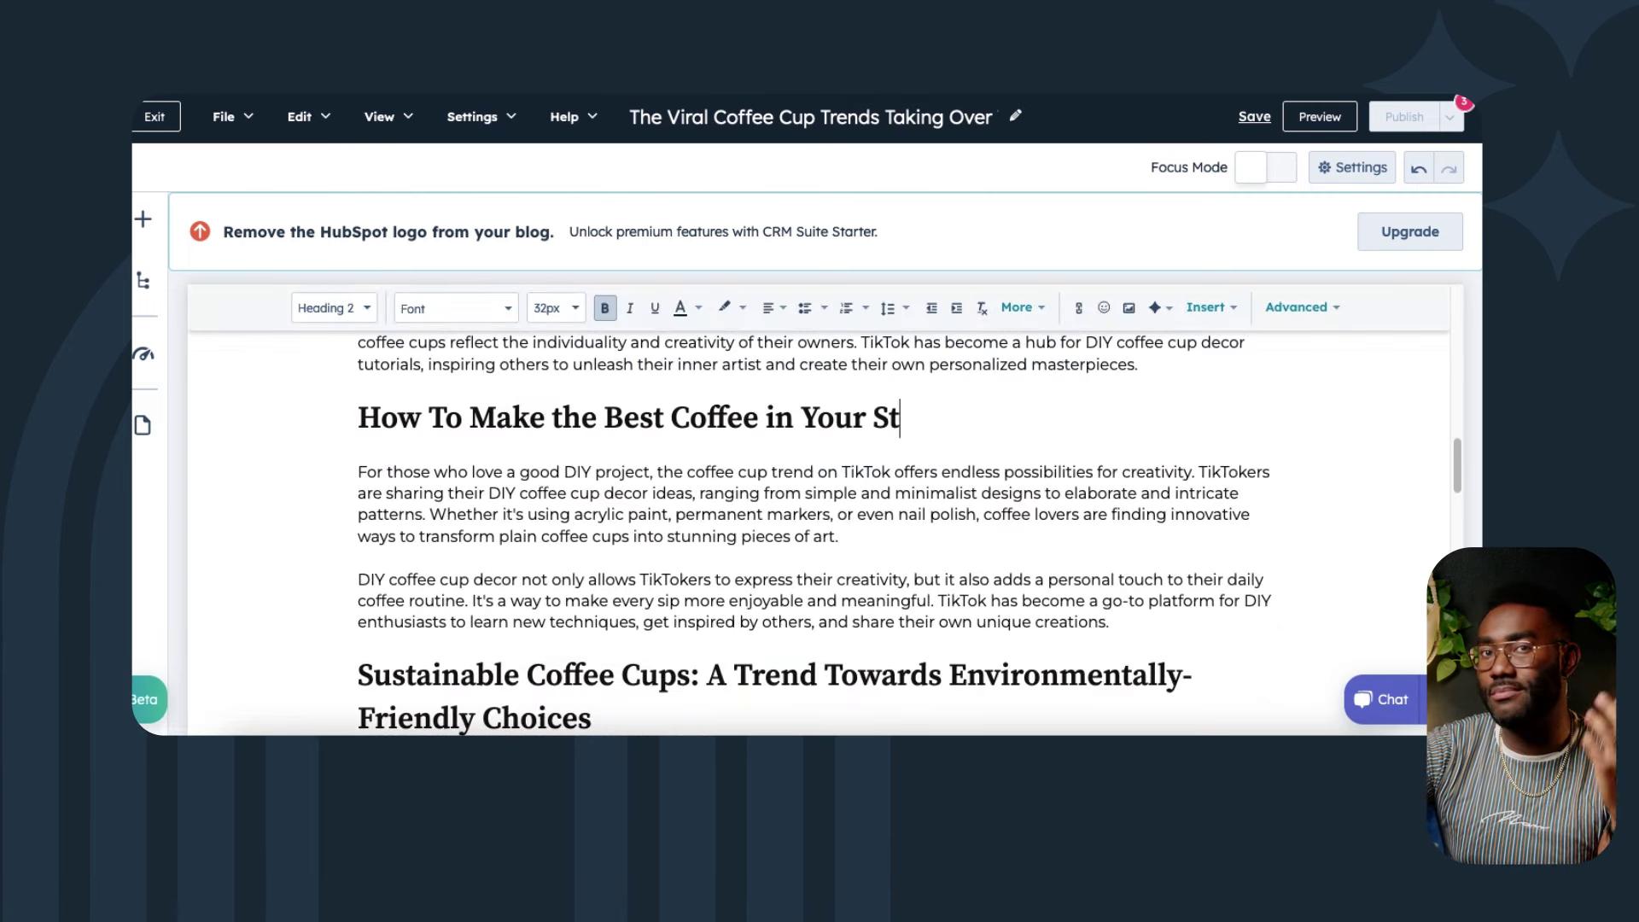
pyautogui.click(359, 472)
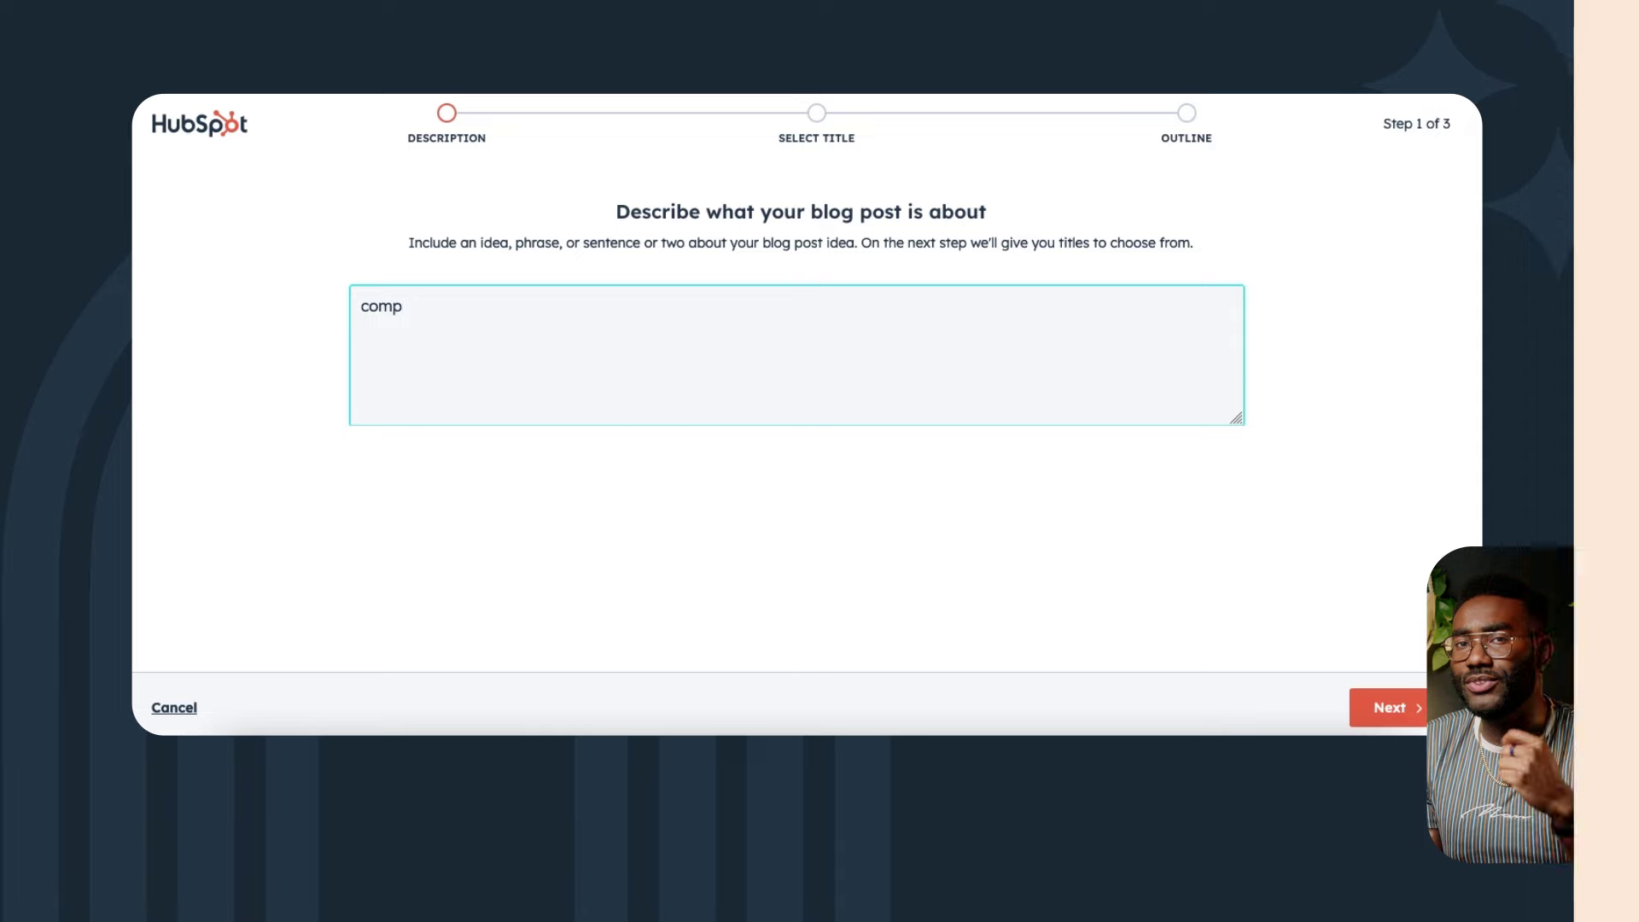
# - Submit 'comprehensive guide to espresso' and add a paragraph header to the Mastering the Art of Espresso Brewing outline
pyautogui.write('rehensive guide to espresso')
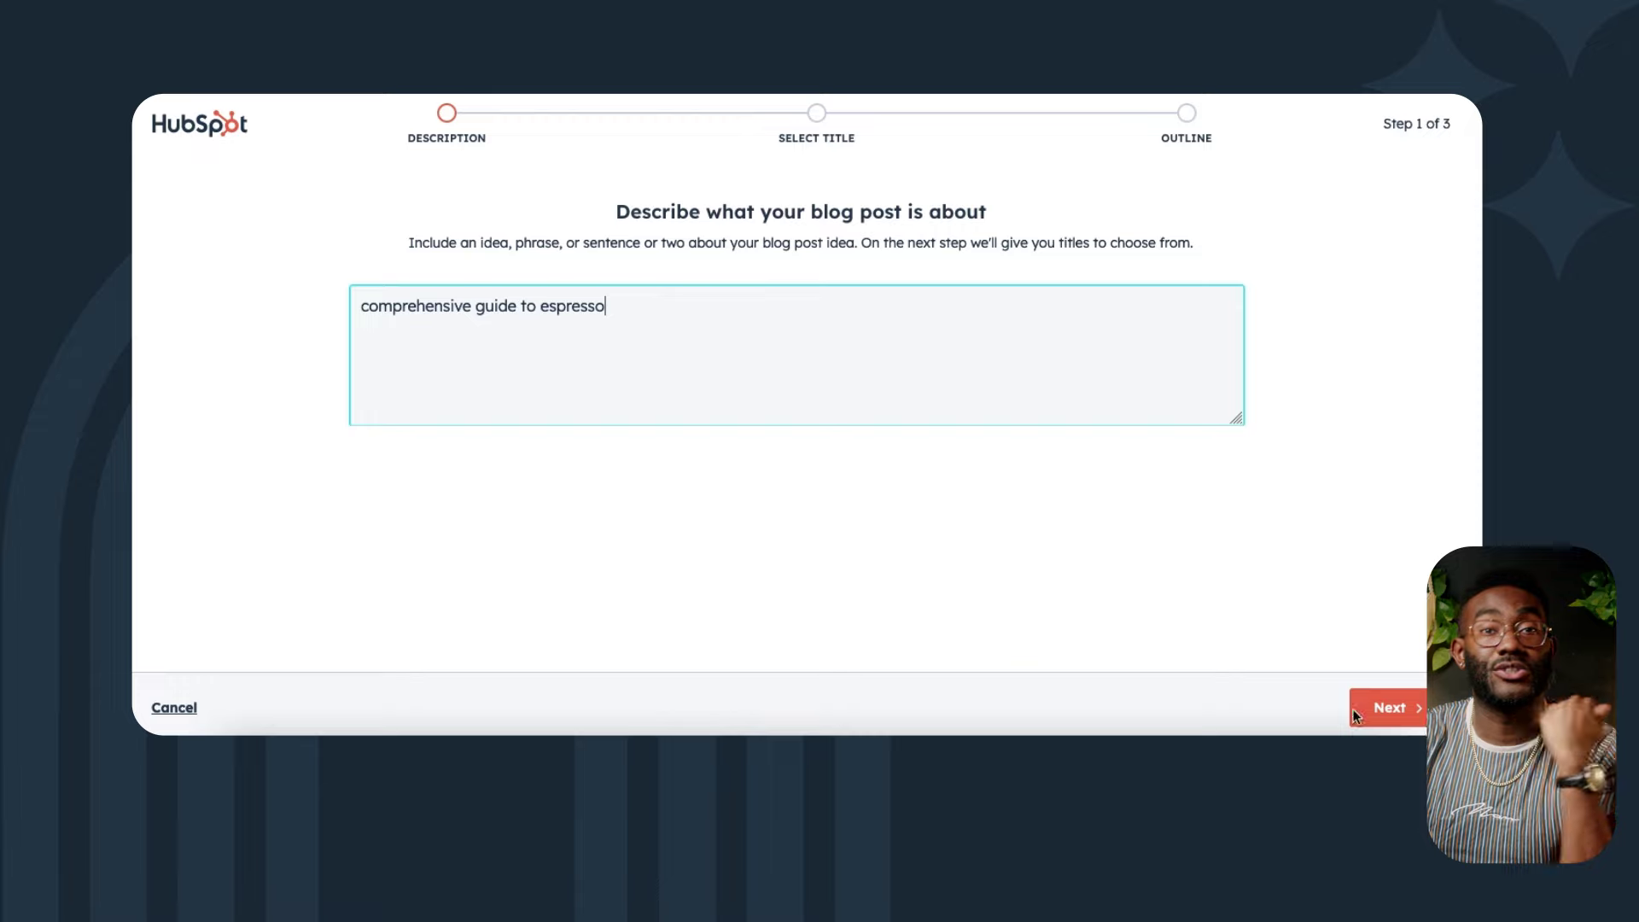
pyautogui.click(1385, 723)
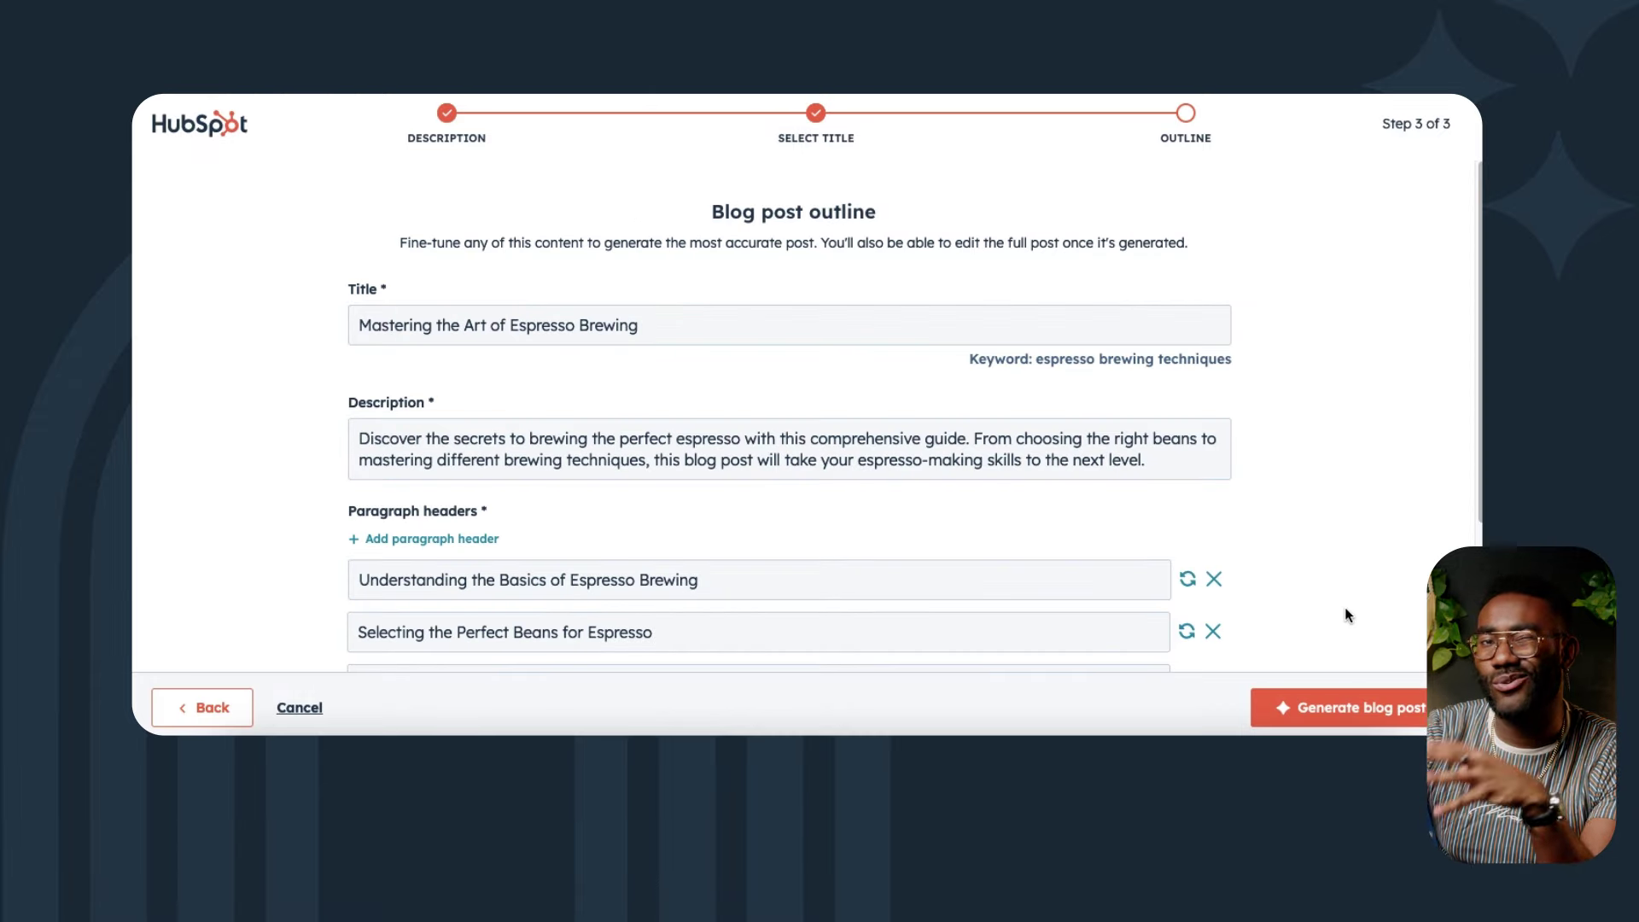
pyautogui.scroll(-3, 1345, 607)
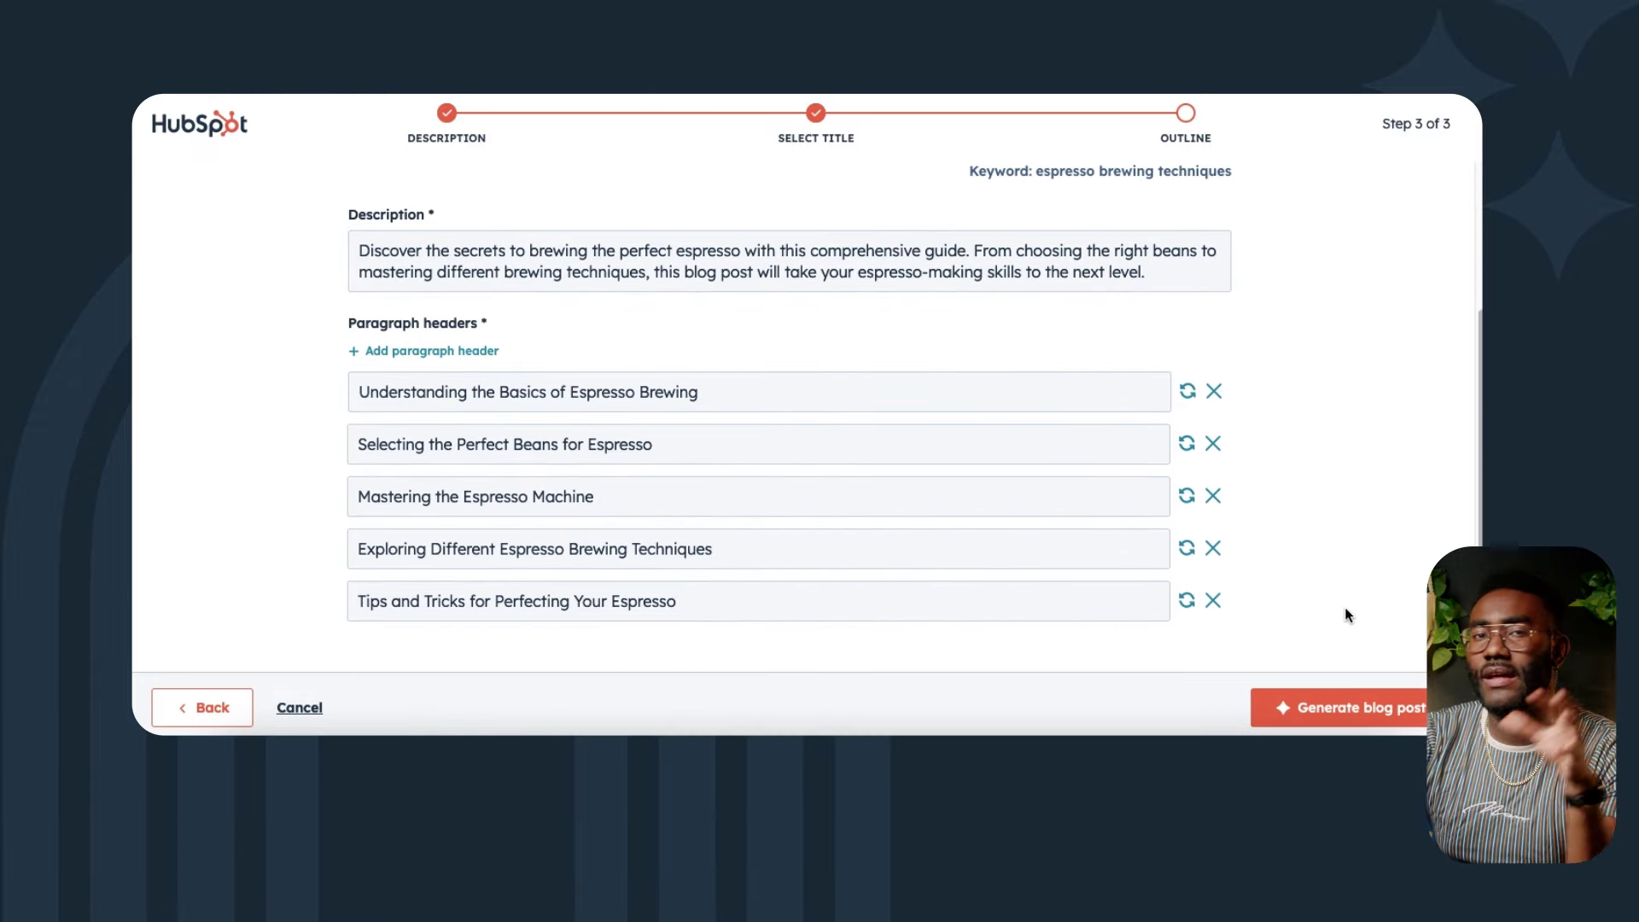
pyautogui.click(433, 353)
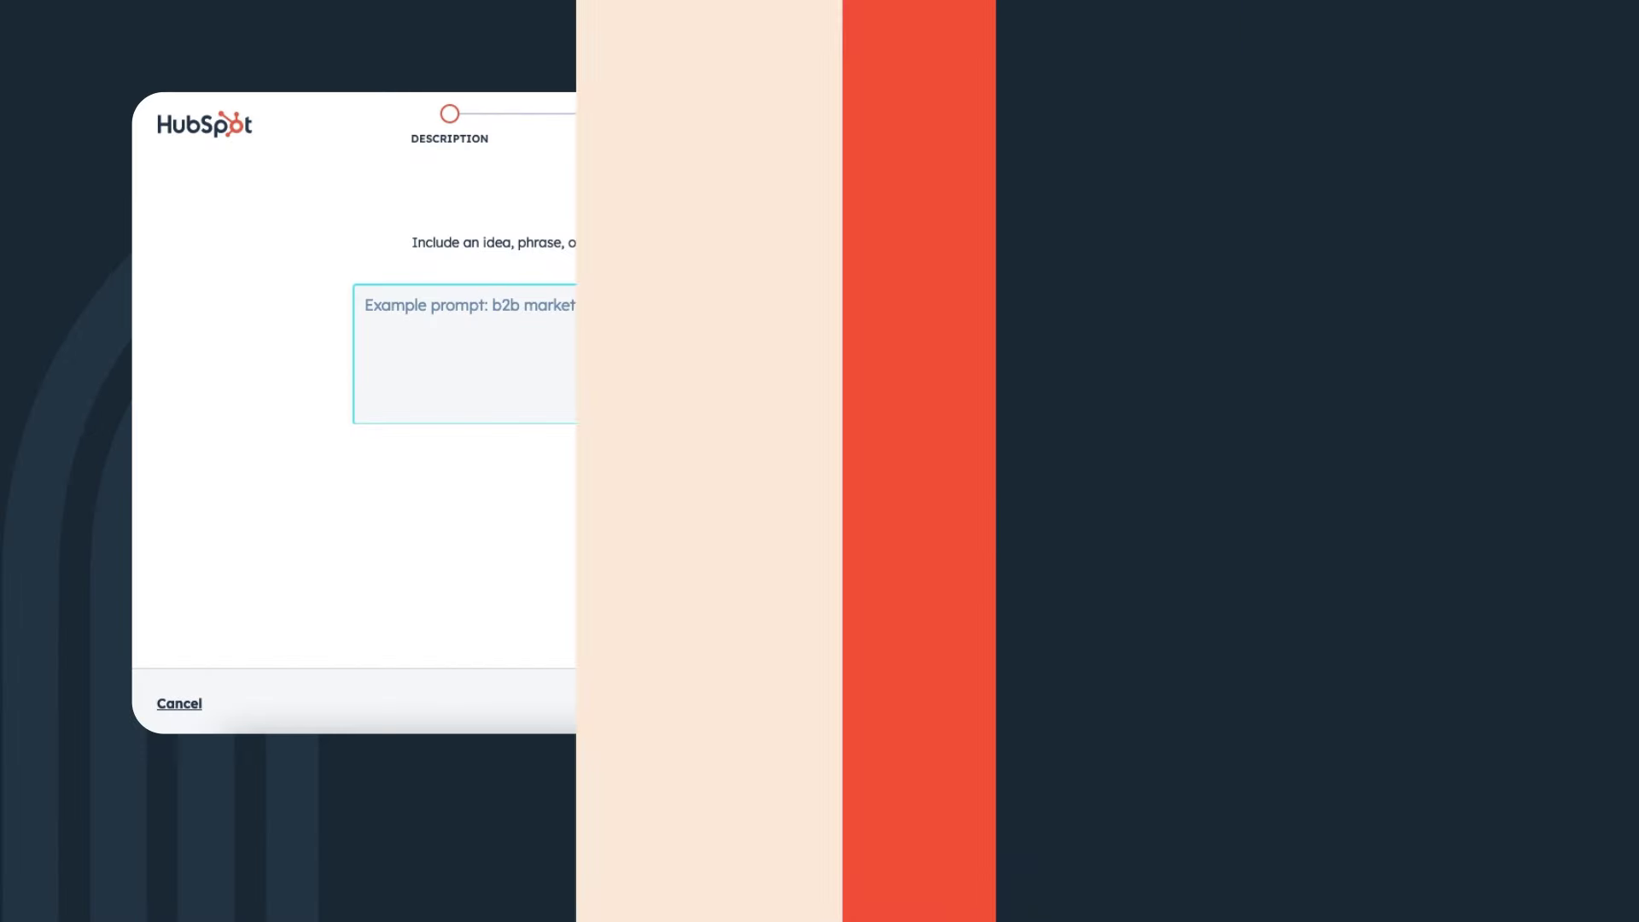
# - Generate 'When is The Best Time to Drink Coffee for Maximum Benefits?' from the first suggested title and scroll through it
pyautogui.write('W')
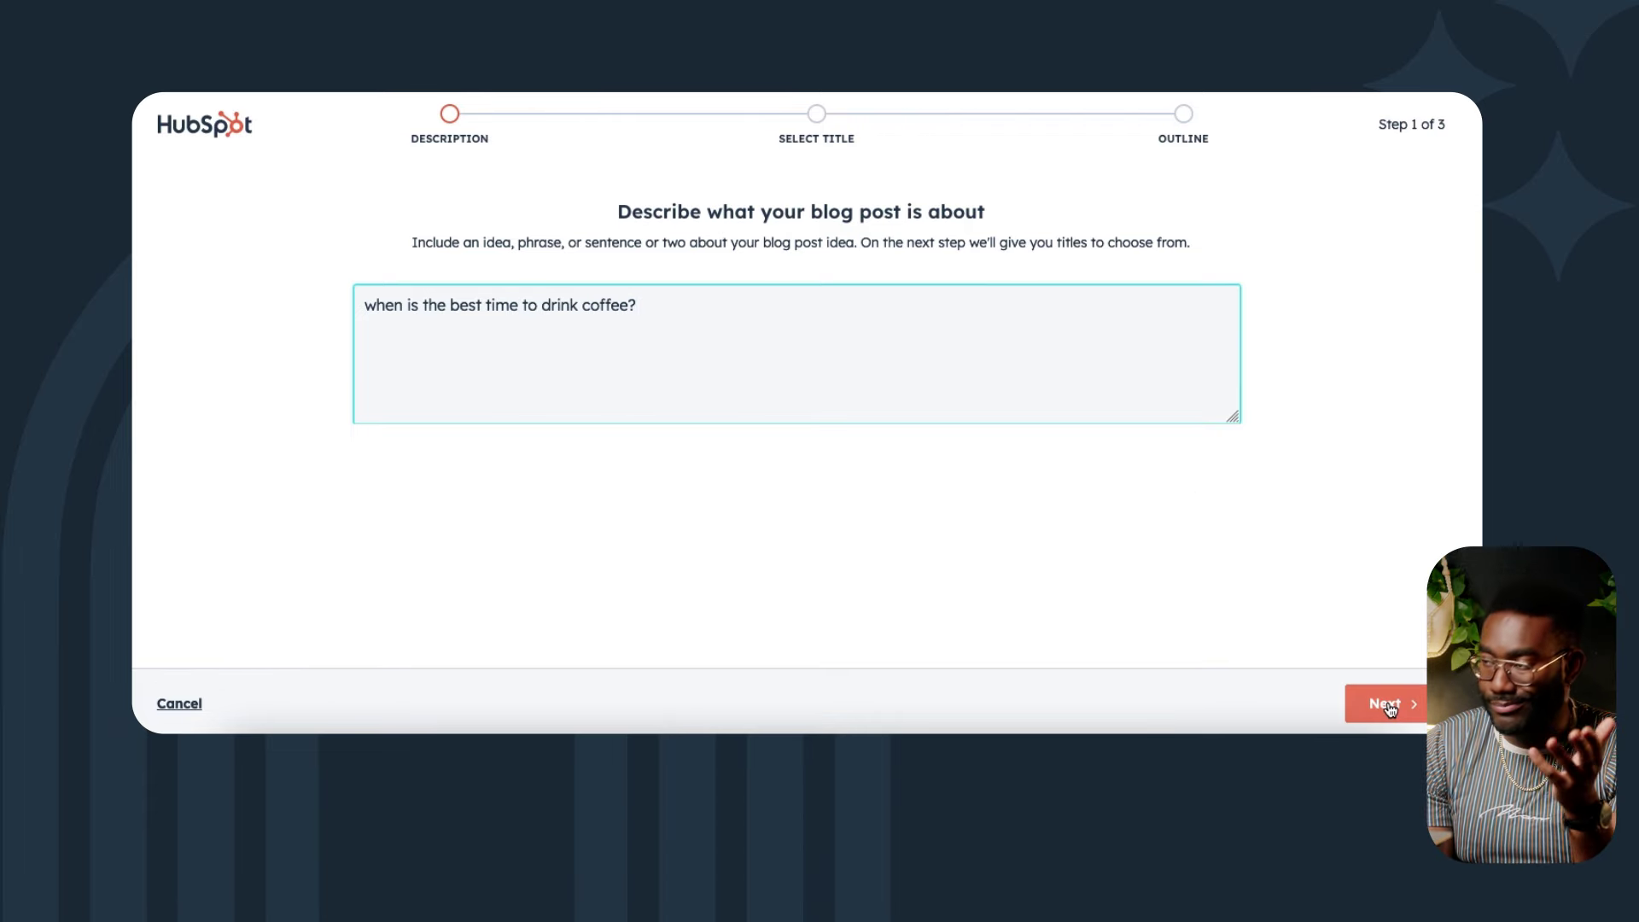
pyautogui.click(1386, 703)
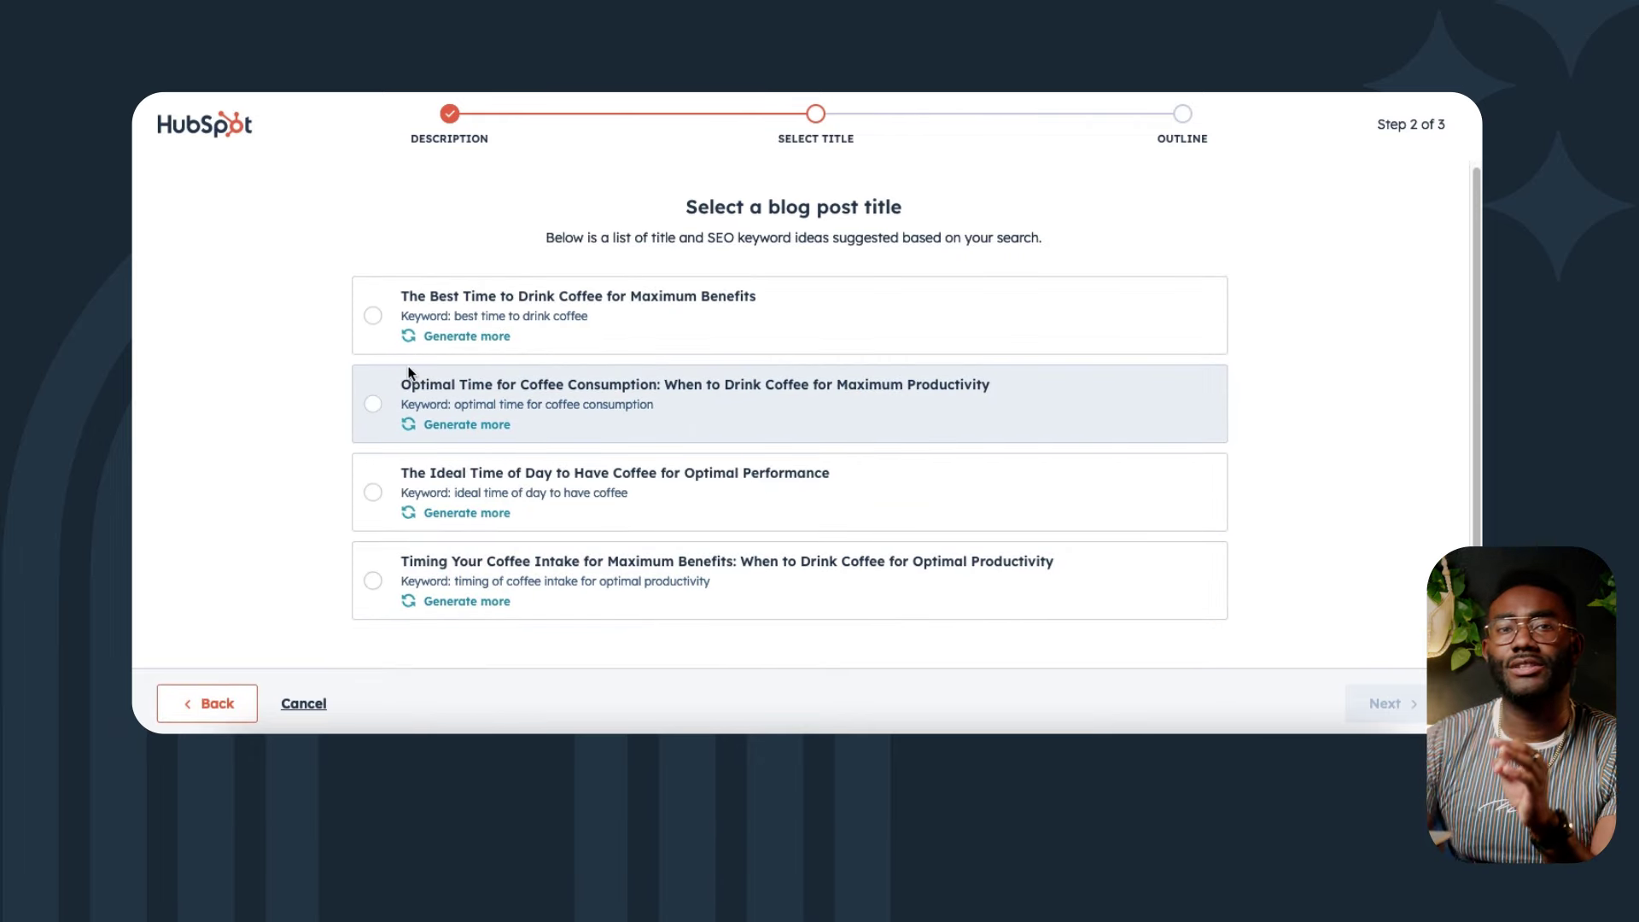
pyautogui.click(375, 317)
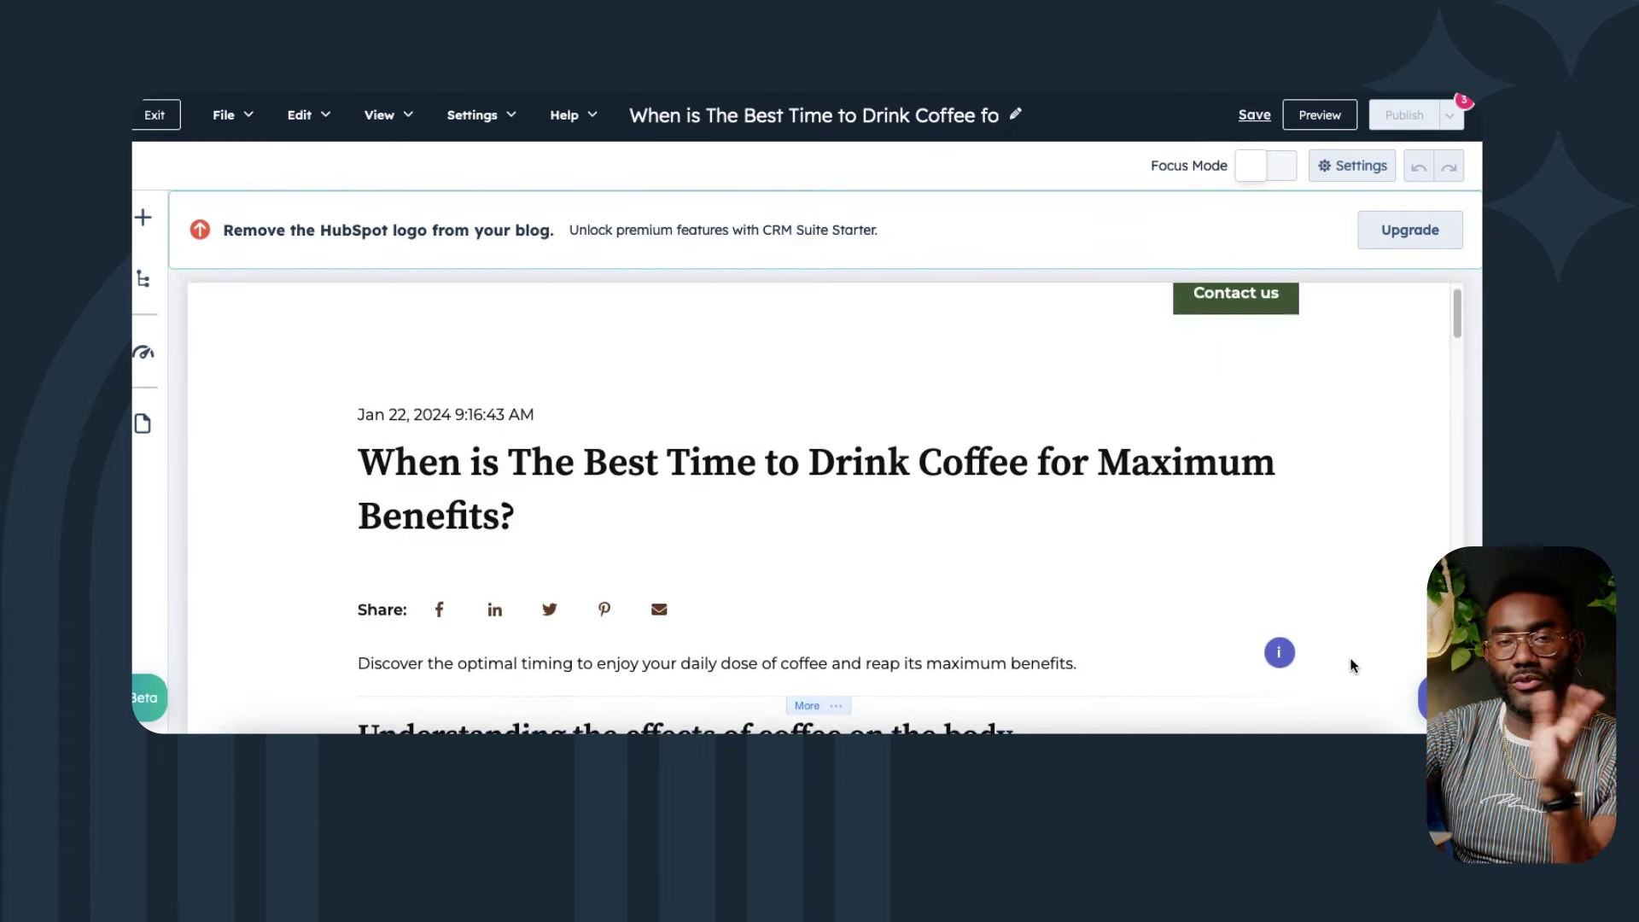
pyautogui.scroll(-3, 1353, 669)
pyautogui.scroll(-3, 1353, 665)
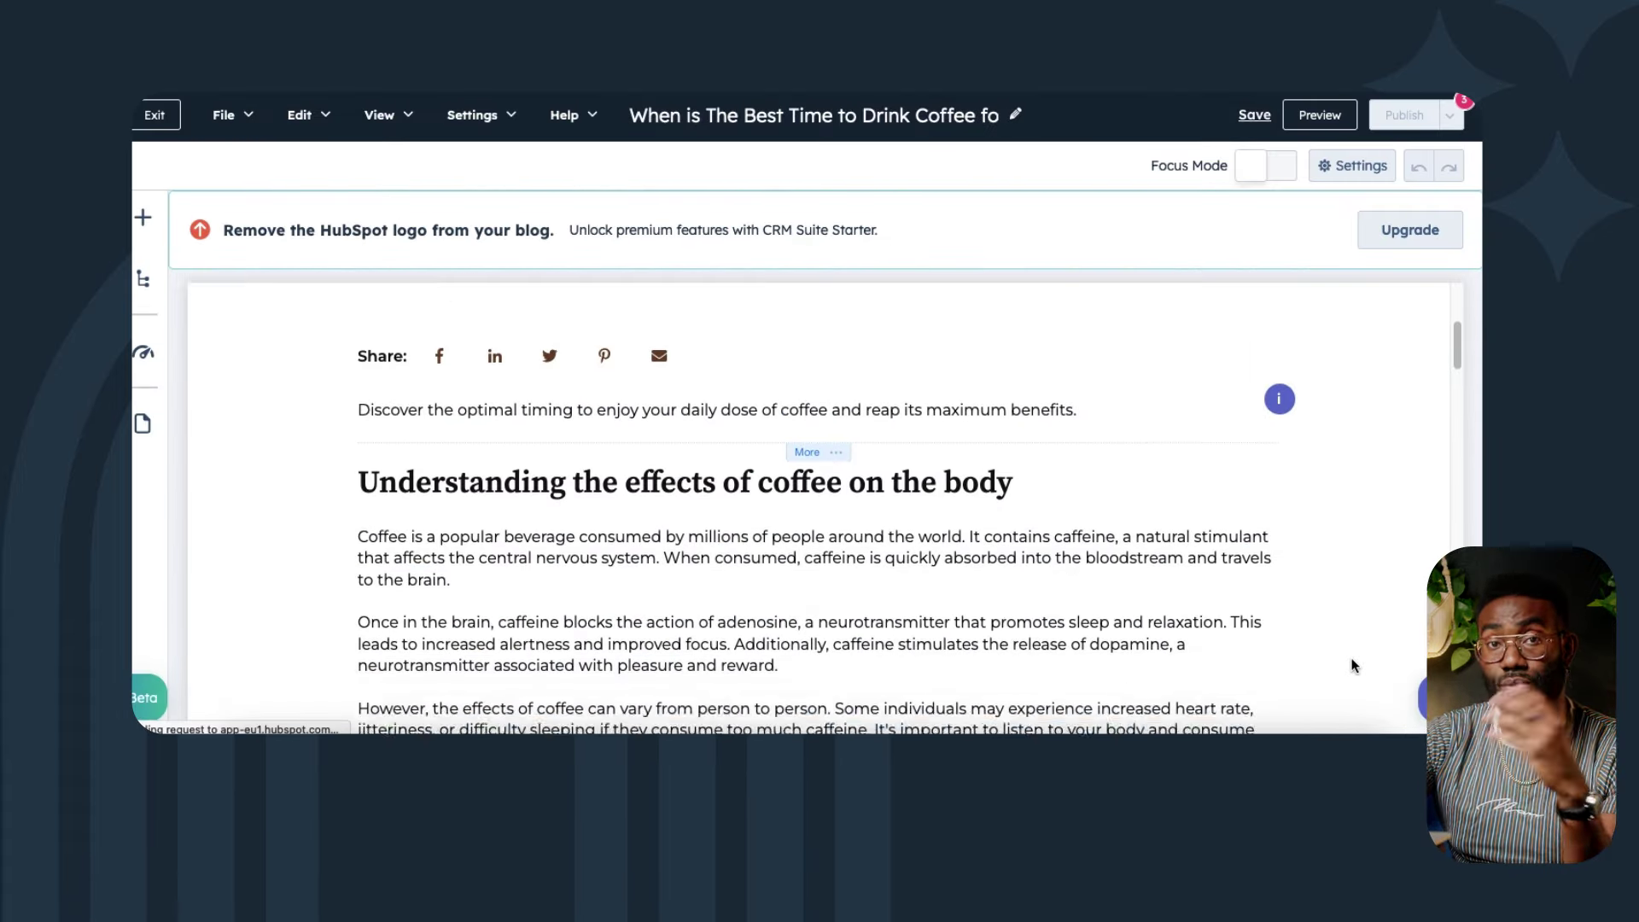
pyautogui.scroll(-1, 1353, 665)
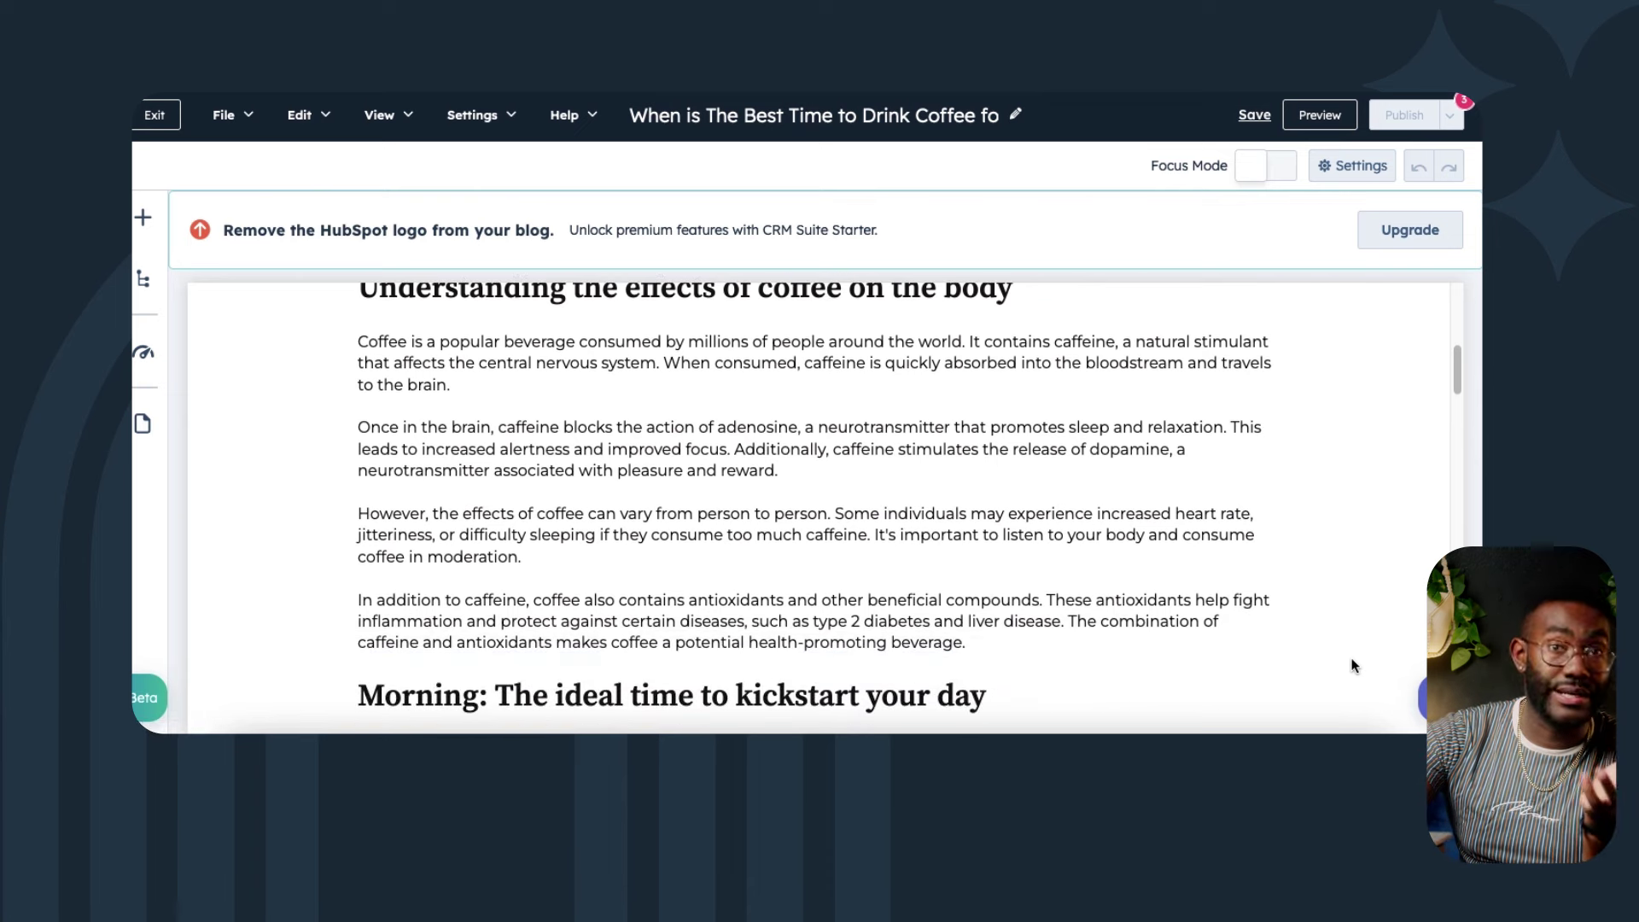